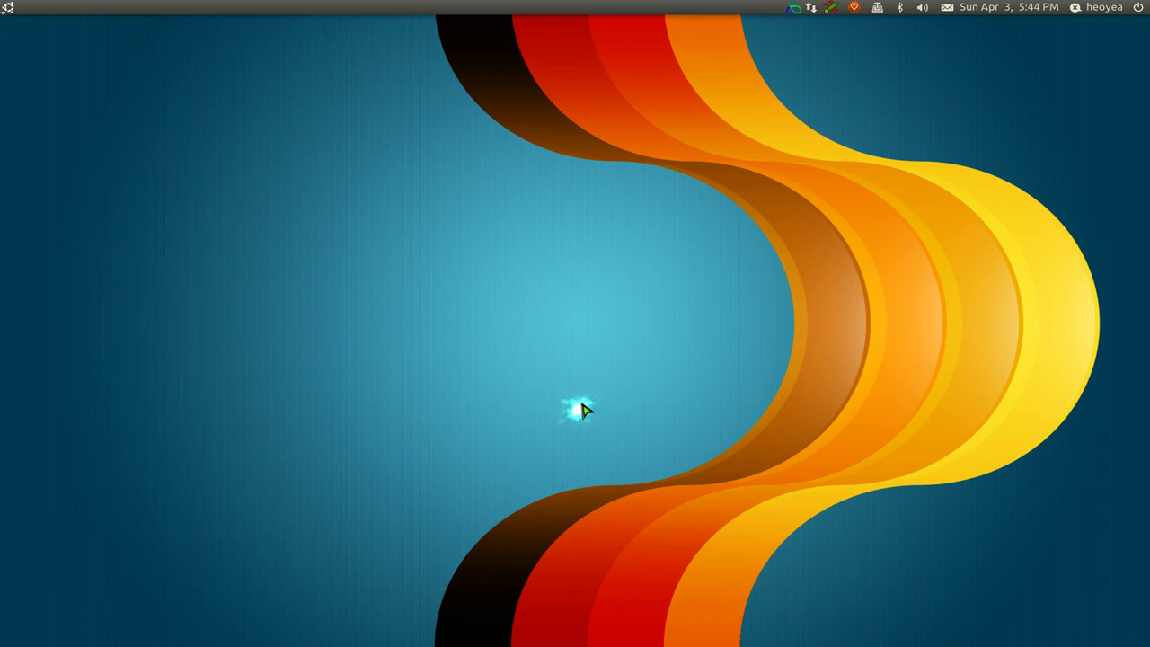
# Step: Open the home folder in the file manager and toggle its window between maximized and normal size
pyautogui.click(18, 300)
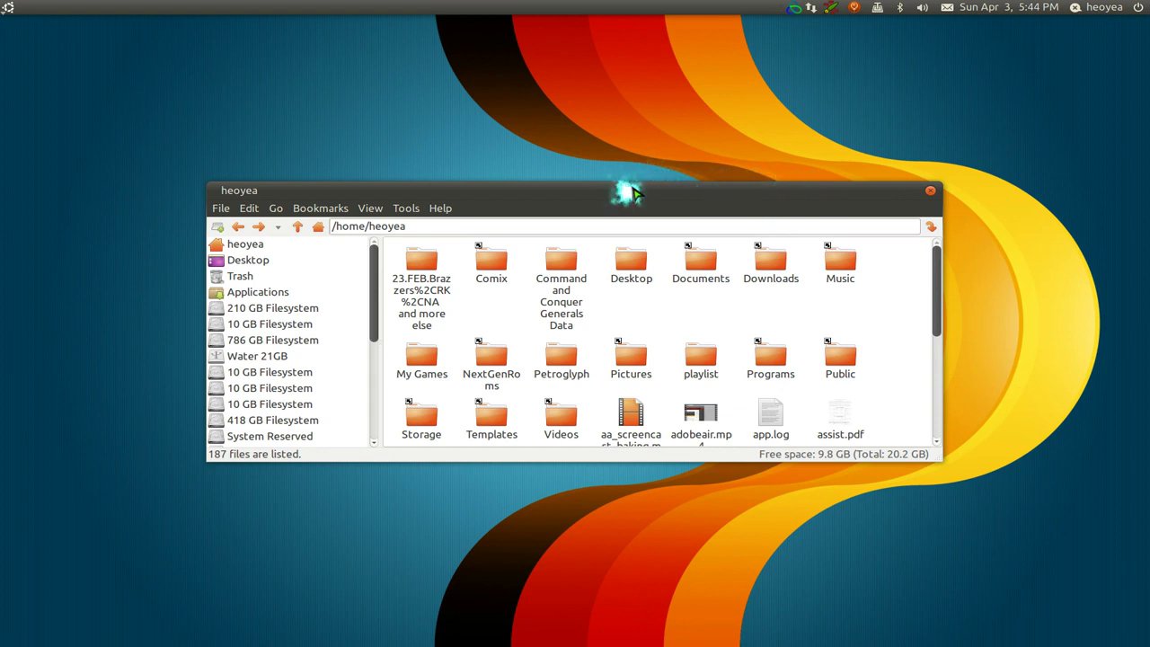
pyautogui.doubleClick(631, 192)
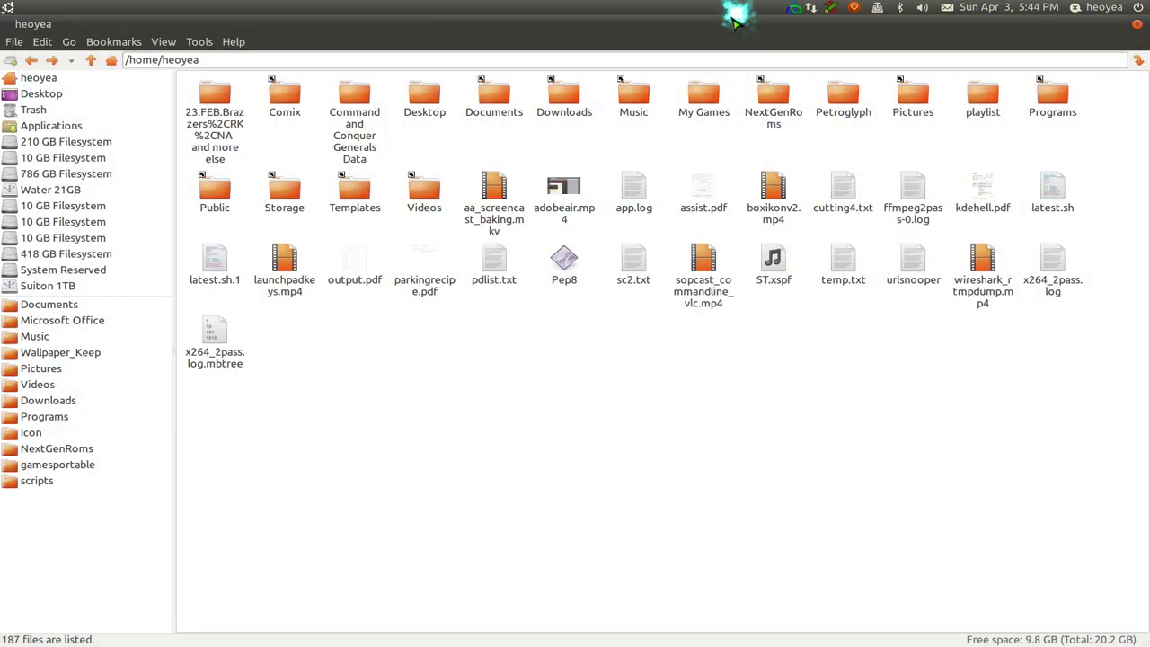
pyautogui.doubleClick(733, 20)
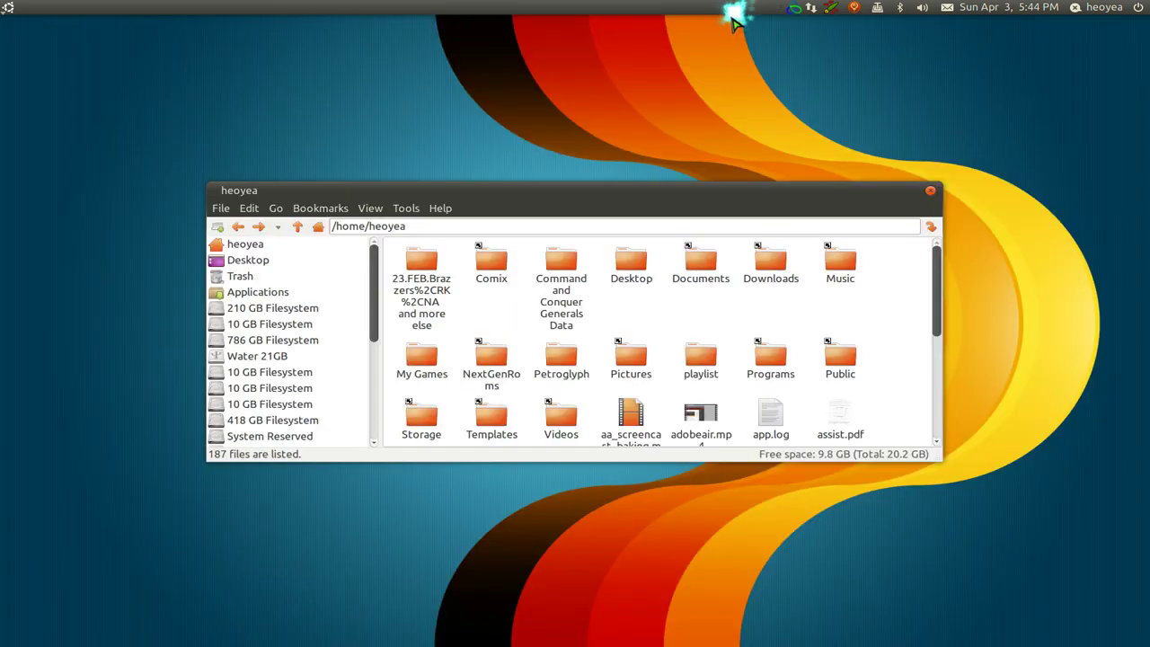
pyautogui.doubleClick(675, 188)
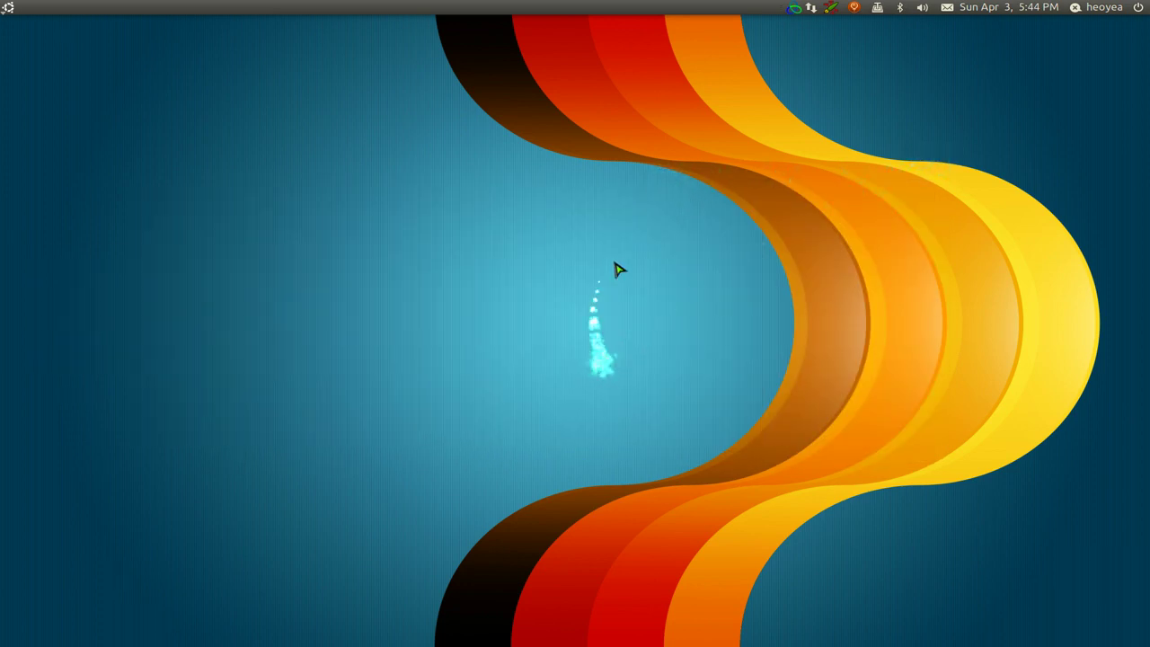
pyautogui.hotkey('ctrl', 'alt', 'd')
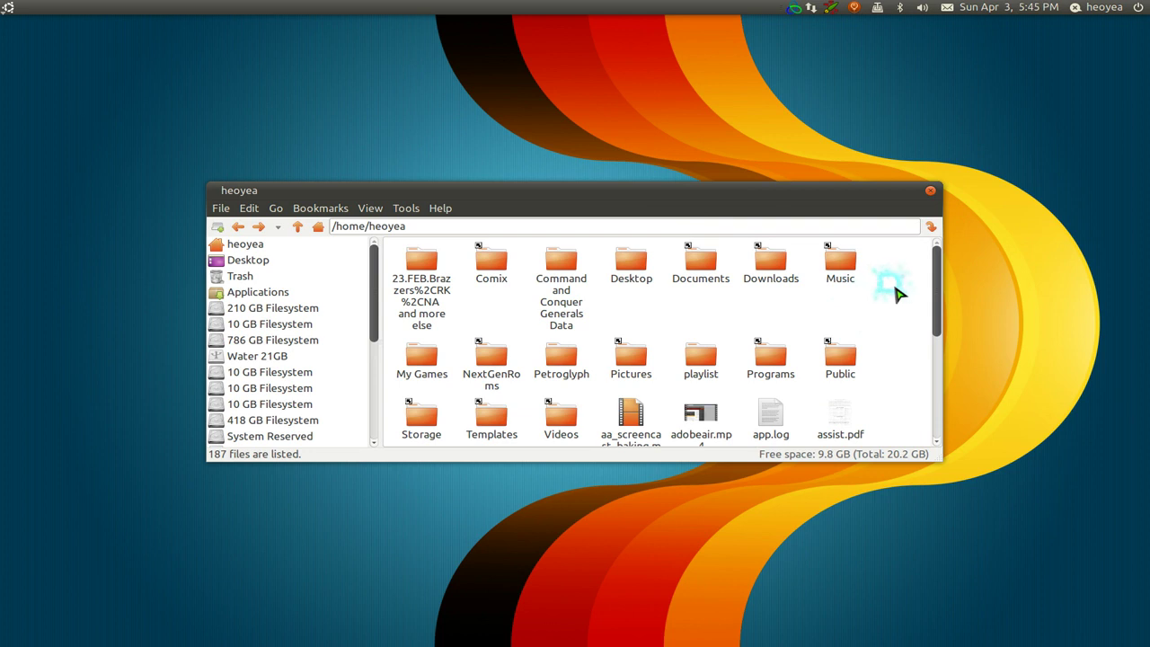
pyautogui.moveTo(767, 239); pyautogui.dragTo(404, 480)
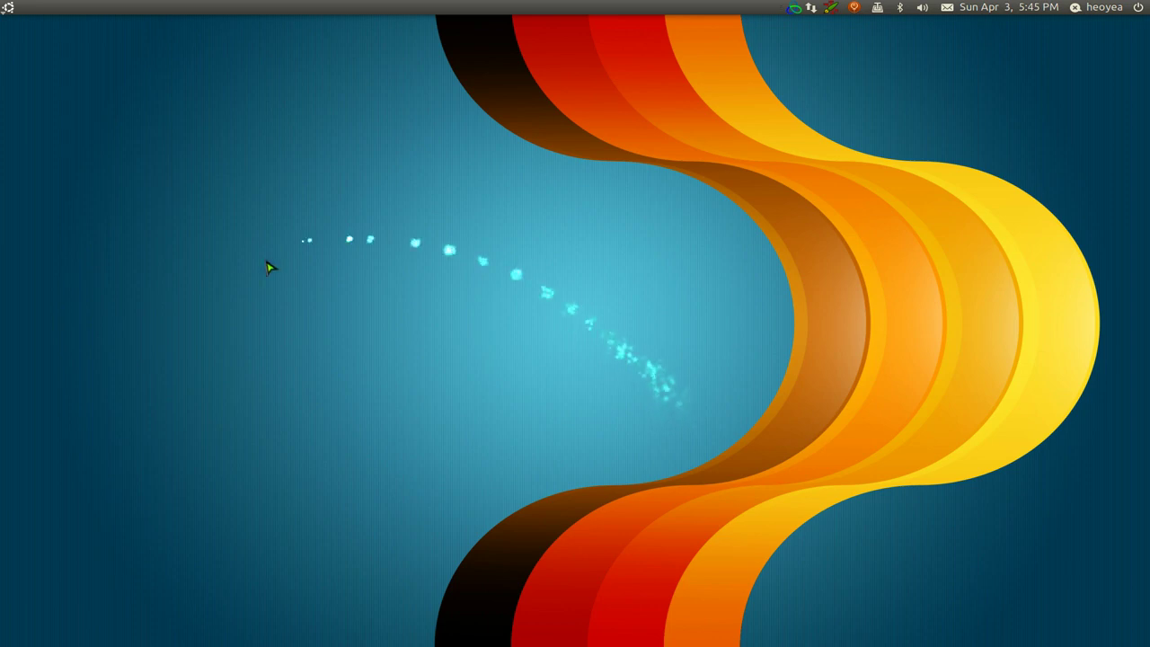
# Step: Reopen the home folder window, maximize it and restore it again, and dismiss the window
pyautogui.moveTo(7, 332)
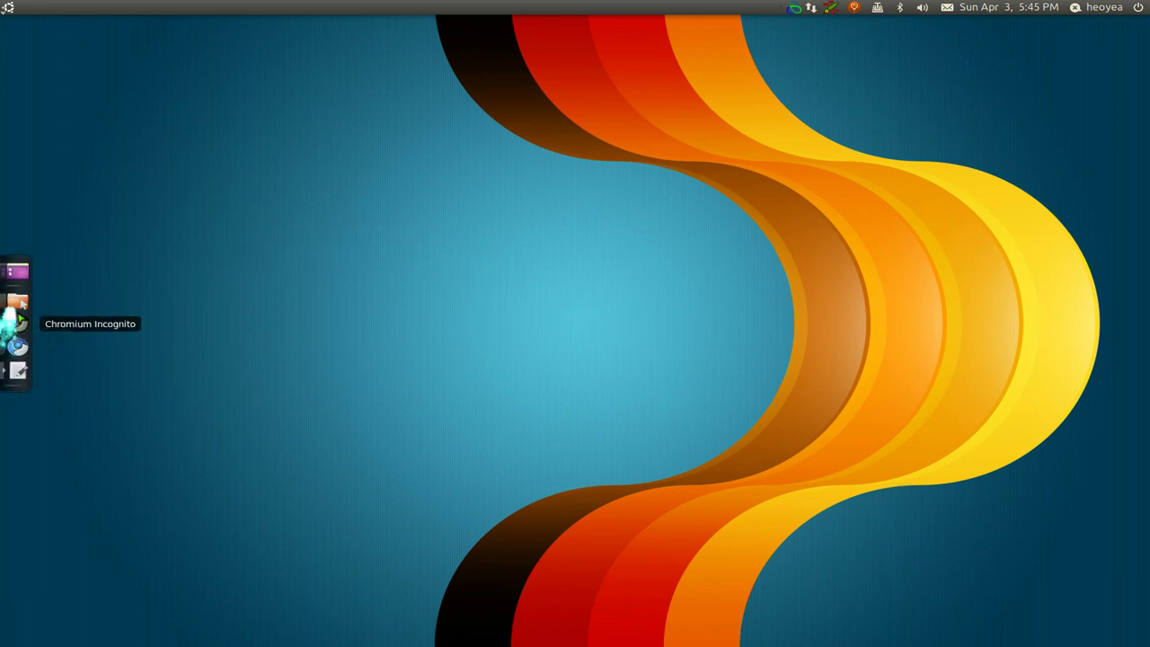
pyautogui.click(18, 299)
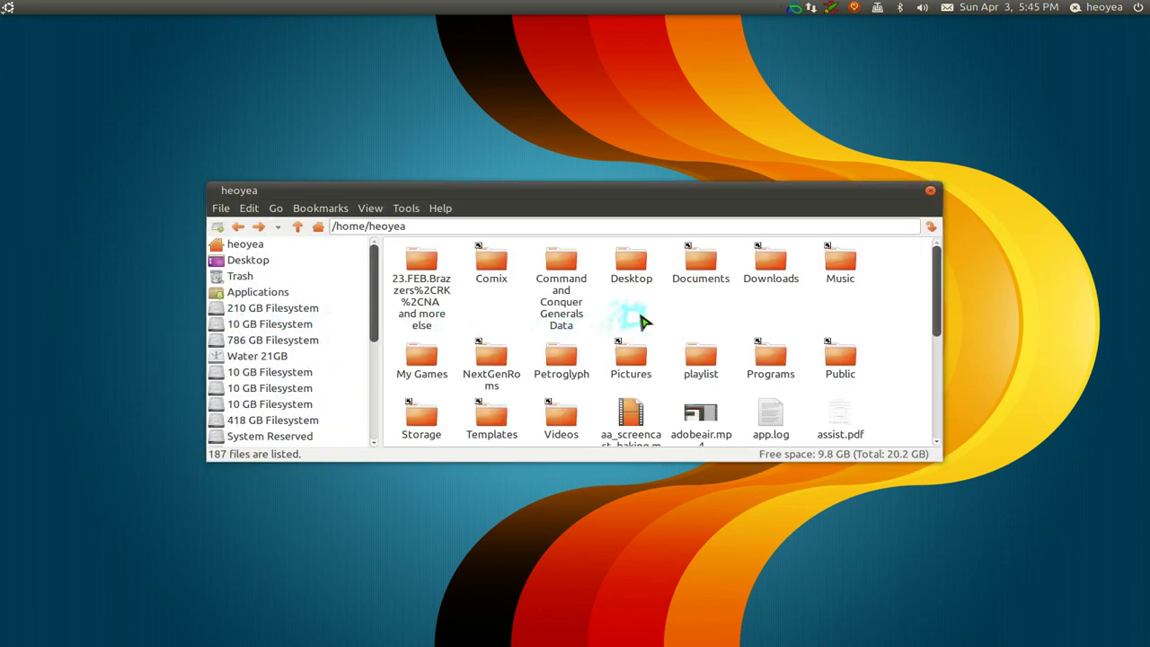
pyautogui.doubleClick(681, 193)
pyautogui.moveTo(680, 196); pyautogui.dragTo(692, 188)
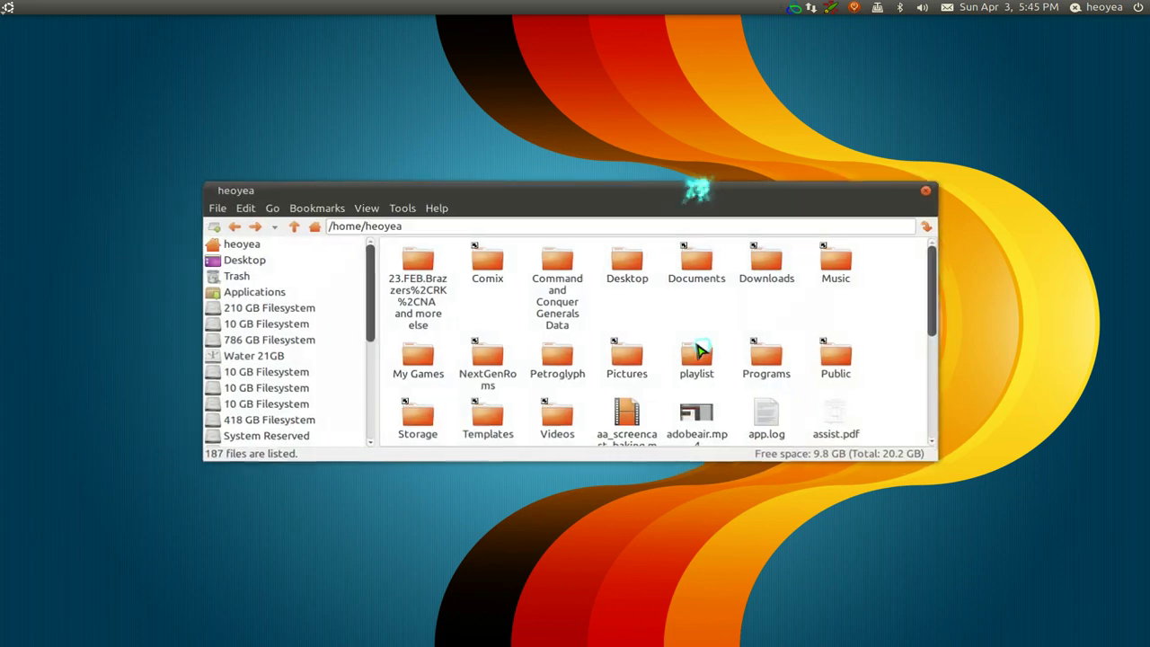
pyautogui.doubleClick(693, 193)
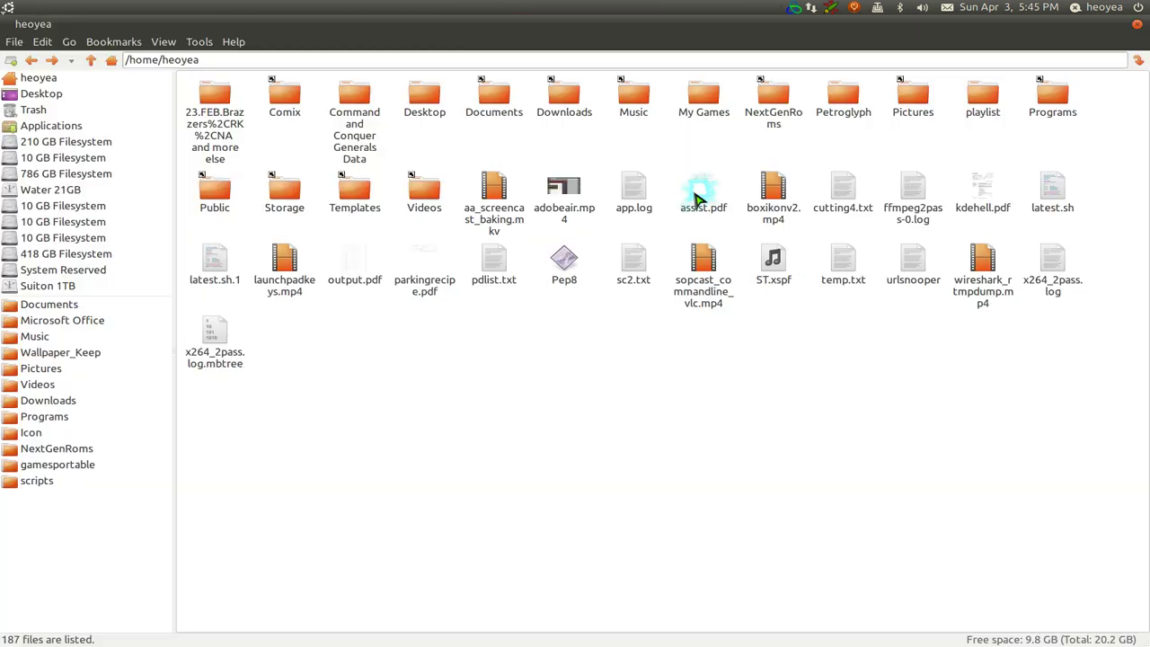
pyautogui.doubleClick(739, 27)
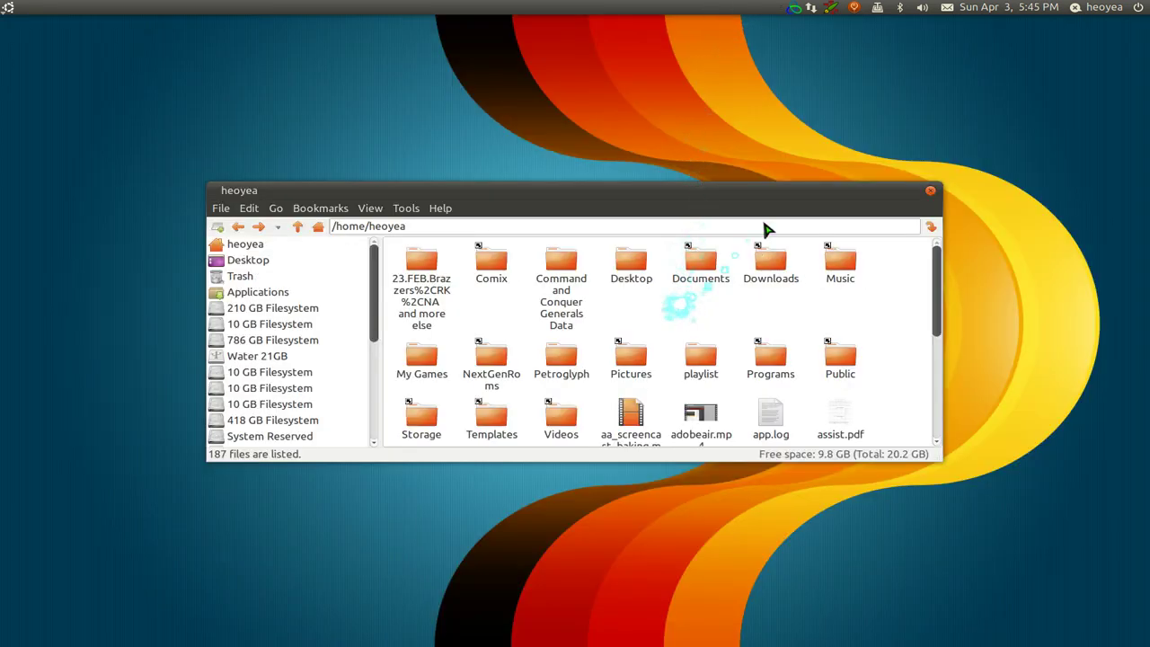
pyautogui.moveTo(765, 231); pyautogui.dragTo(560, 357)
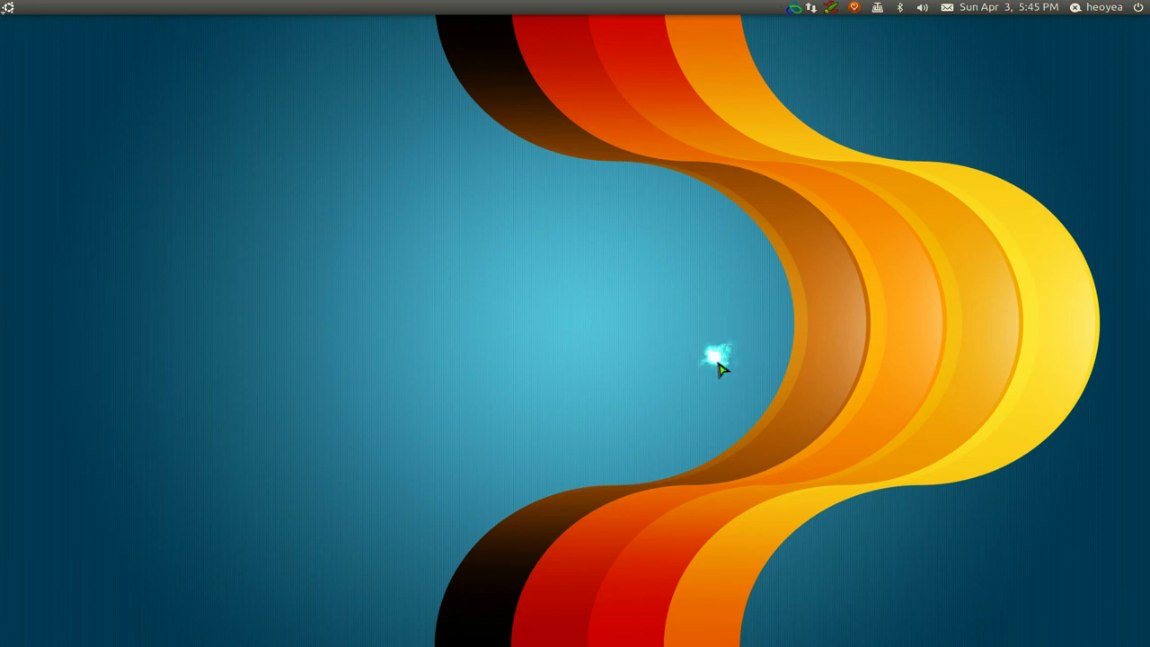
# Step: Set the titlebar double-click action to Maximize in Window Preferences and close the dialog
pyautogui.hotkey('ctrl', 'space')
pyautogui.write('wind')
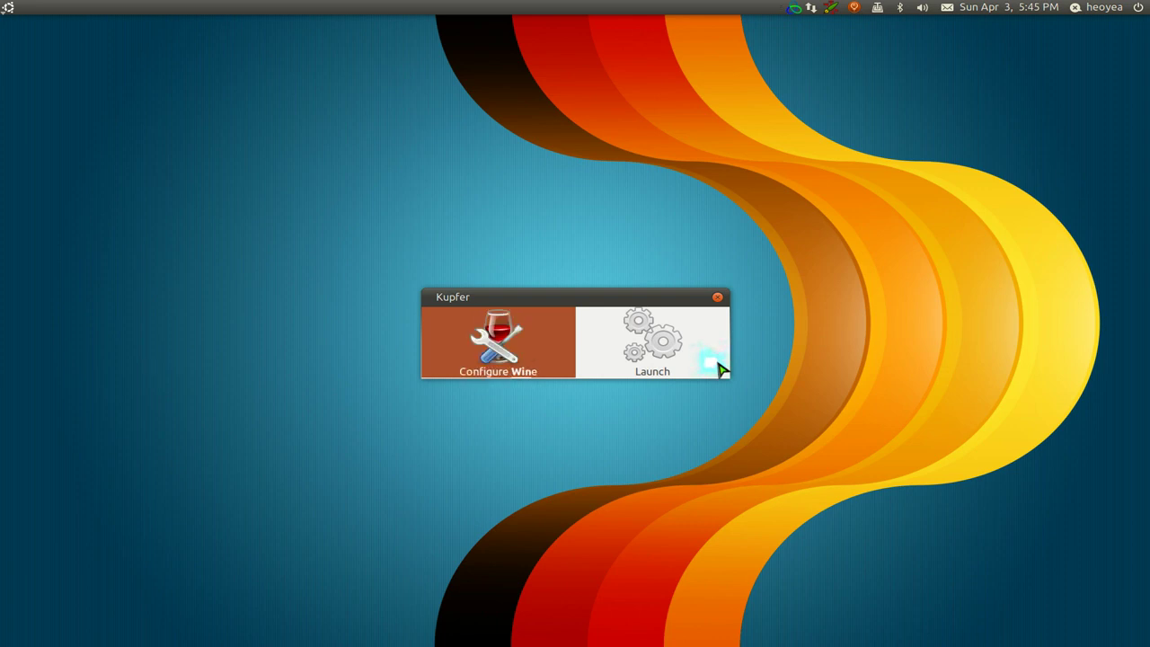
pyautogui.press('Return')
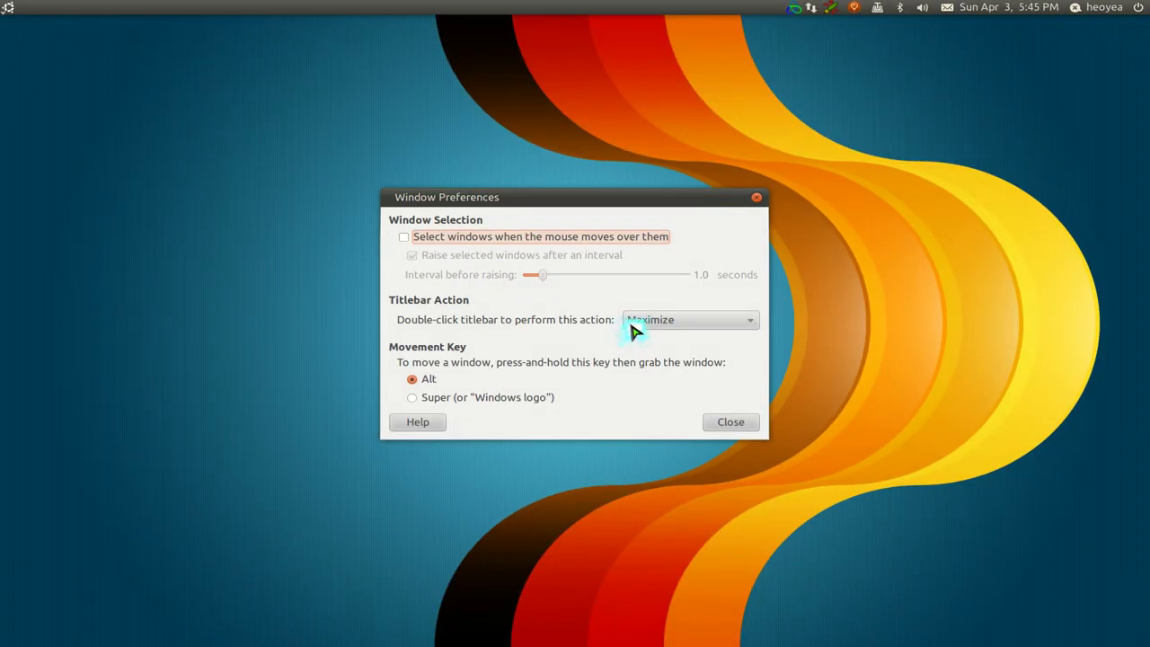
pyautogui.click(646, 321)
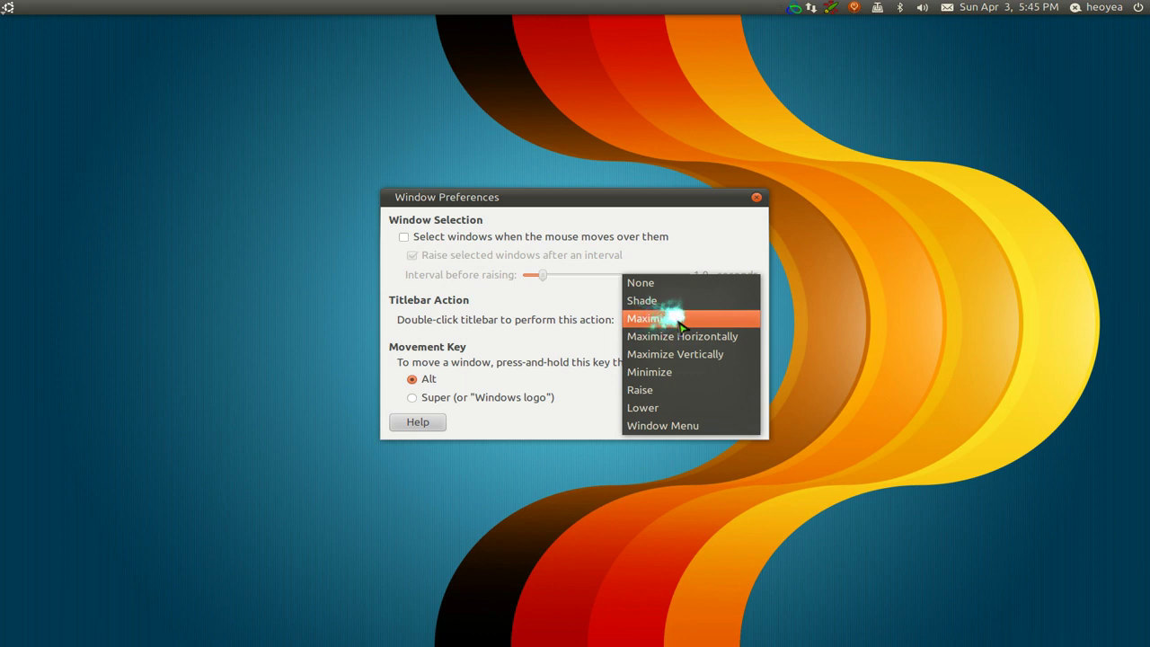
pyautogui.click(692, 320)
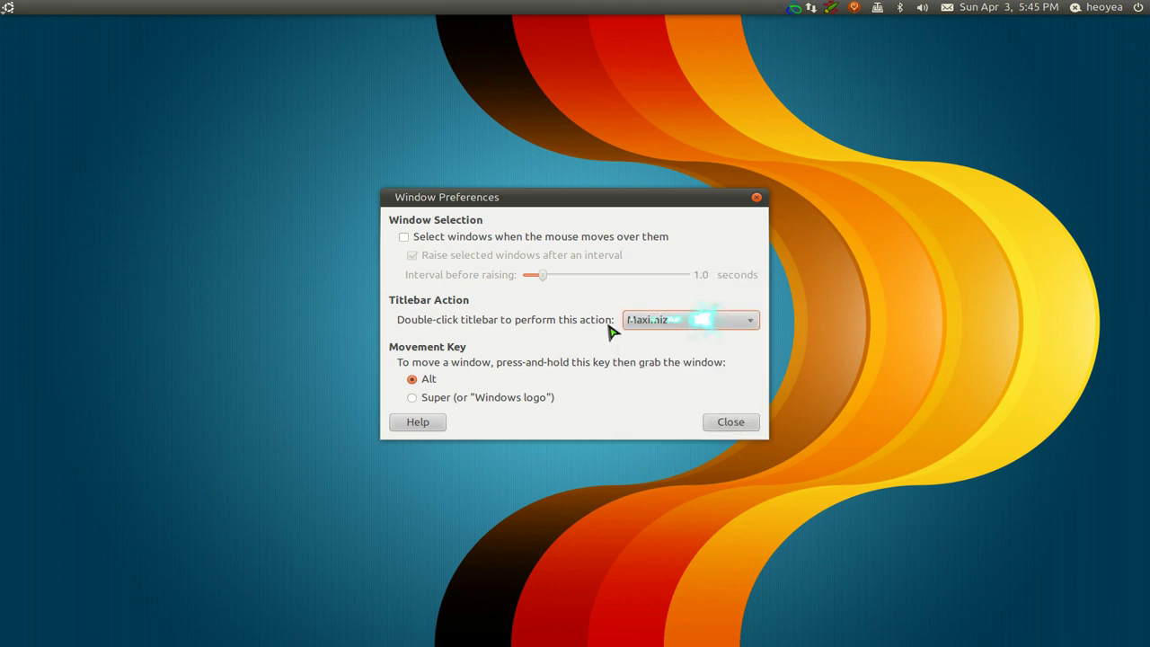
pyautogui.click(728, 423)
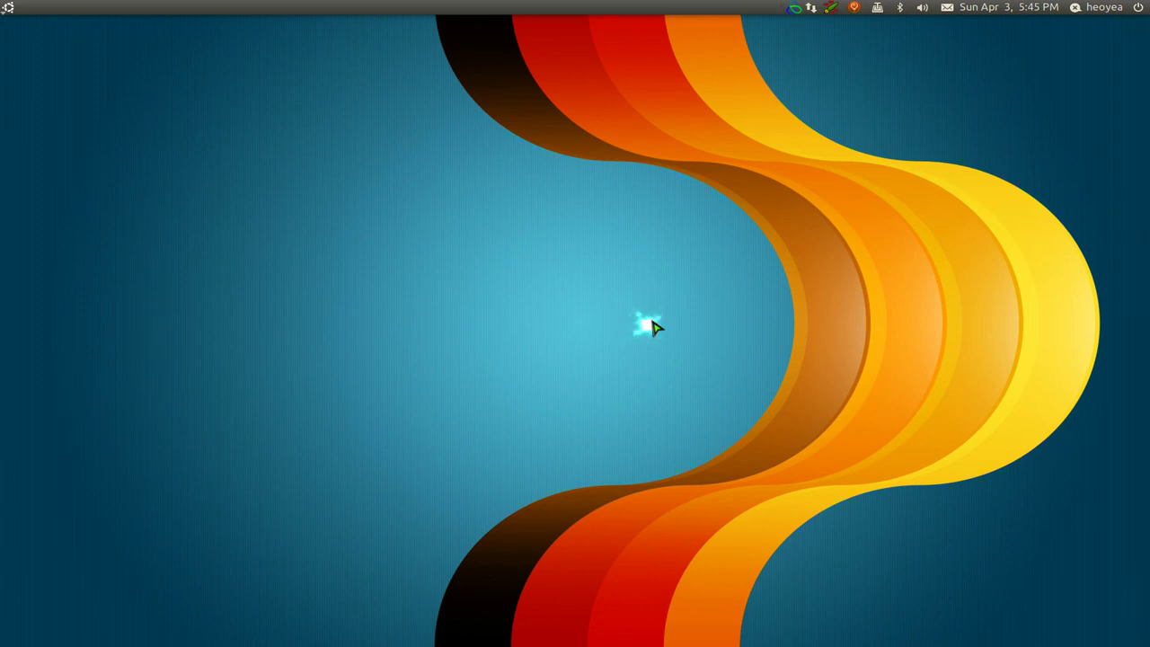
# Step: Bring up the gedit note containing the gconftool-2 commands and launch a Terminal window
pyautogui.moveTo(3, 297)
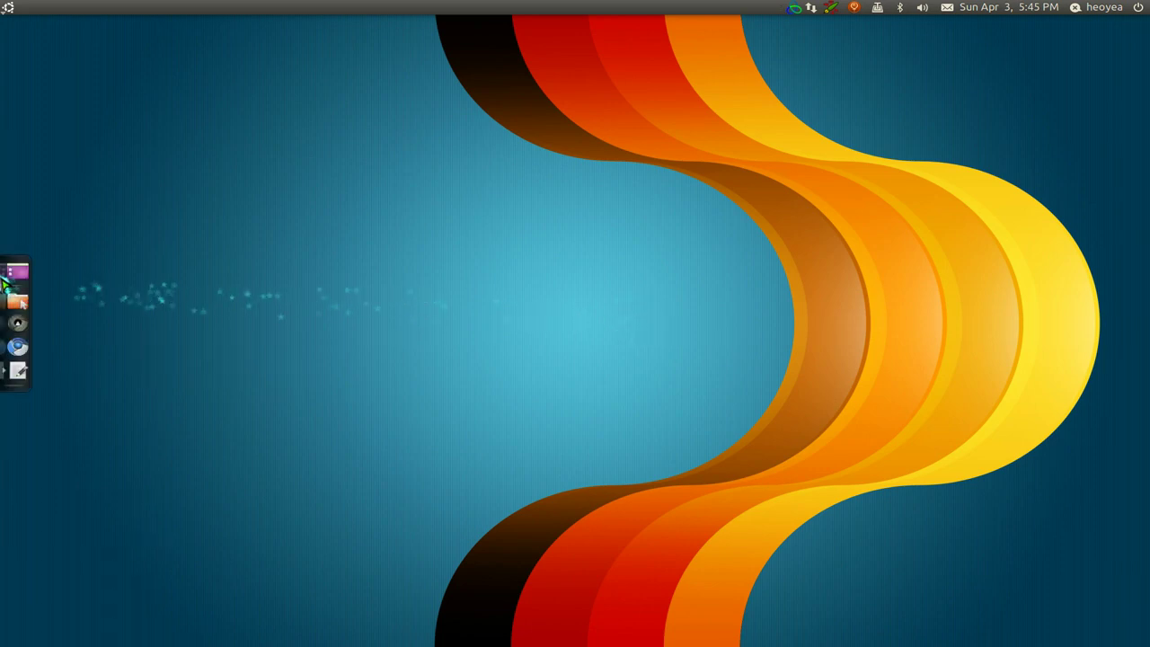
pyautogui.click(10, 371)
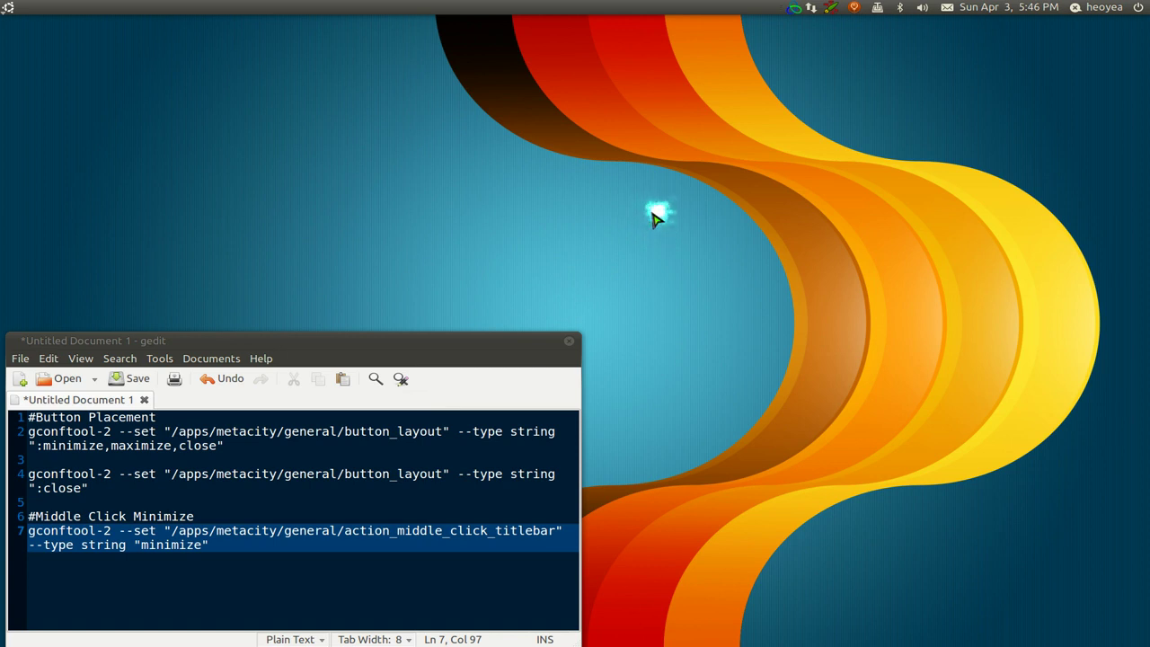
pyautogui.hotkey('ctrl', 'space')
pyautogui.write('term')
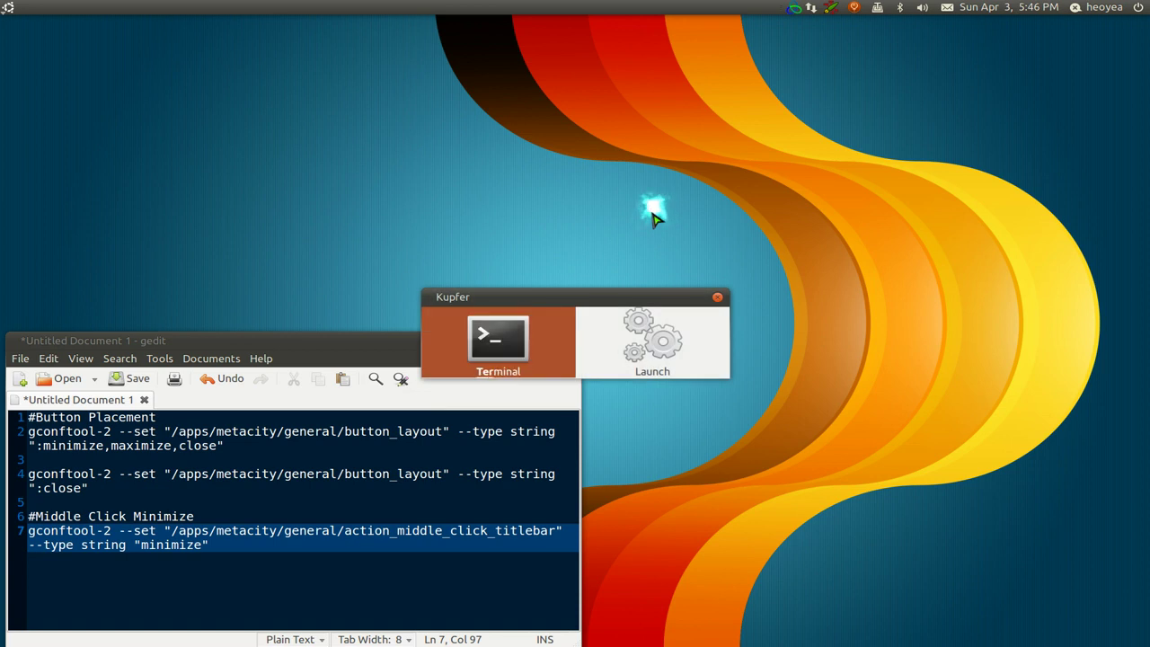
pyautogui.press('Return')
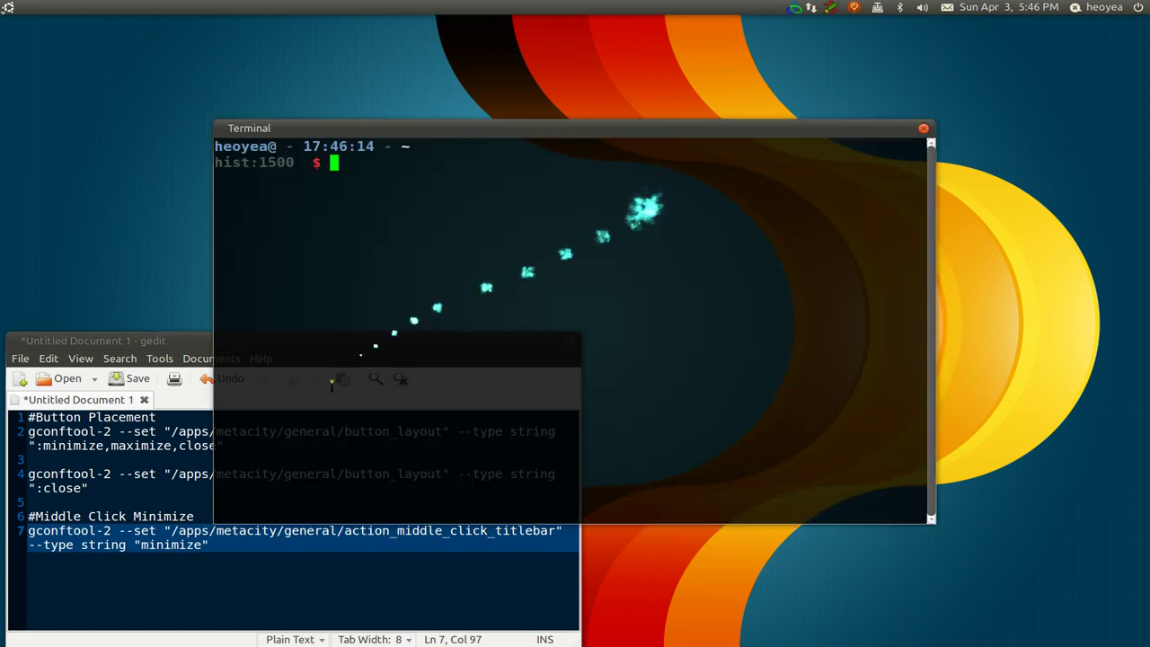
# Step: Run the note's gconftool-2 button placement command in the terminal with button_layout set to "minimize,maximize,close:"
pyautogui.click(180, 463)
pyautogui.moveTo(224, 445); pyautogui.dragTo(404, 201)
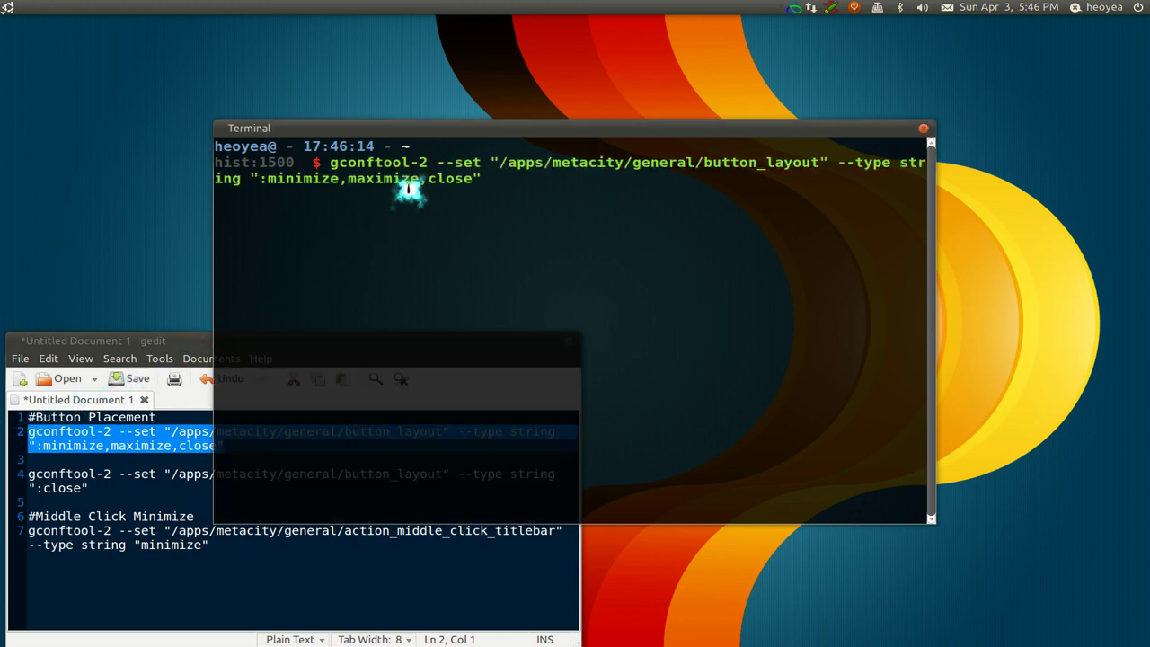
pyautogui.press('Left')
pyautogui.press('Left')
pyautogui.press('Left')
pyautogui.press('Left')
pyautogui.press('Left')
pyautogui.press('Left')
pyautogui.press('Left')
pyautogui.press('Left')
pyautogui.press('Left')
pyautogui.press('Left')
pyautogui.press('Left')
pyautogui.press('Left')
pyautogui.press('Left')
pyautogui.press('Left')
pyautogui.press('Left')
pyautogui.press('Left')
pyautogui.press('Left')
pyautogui.press('Left')
pyautogui.press('Left')
pyautogui.press('Left')
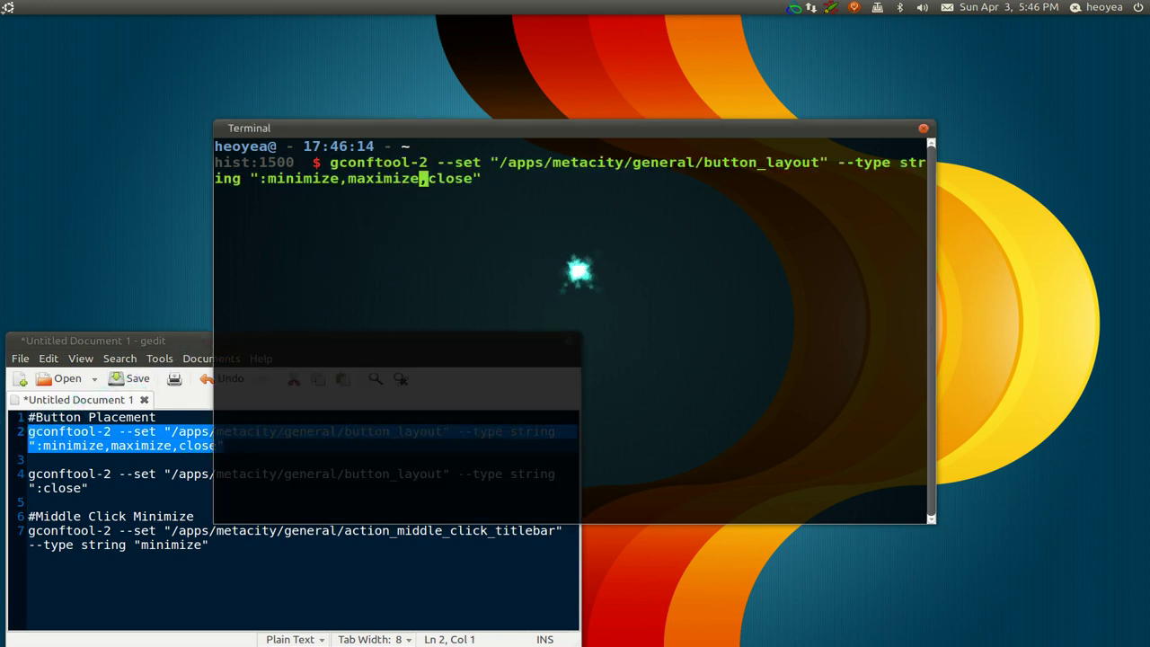
pyautogui.press('Left')
pyautogui.press('Left')
pyautogui.press('Left')
pyautogui.press('Delete')
pyautogui.press('Right')
pyautogui.press('Right')
pyautogui.press('Right')
pyautogui.press('Right')
pyautogui.press('Right')
pyautogui.press('Right')
pyautogui.press('Right')
pyautogui.press('Right')
pyautogui.press('Right')
pyautogui.press('Right')
pyautogui.press('Right')
pyautogui.press('Right')
pyautogui.press('Right')
pyautogui.press('Right')
pyautogui.press('Right')
pyautogui.press('Right')
pyautogui.press('Right')
pyautogui.press('Right')
pyautogui.press('Right')
pyautogui.press('Right')
pyautogui.press('Right')
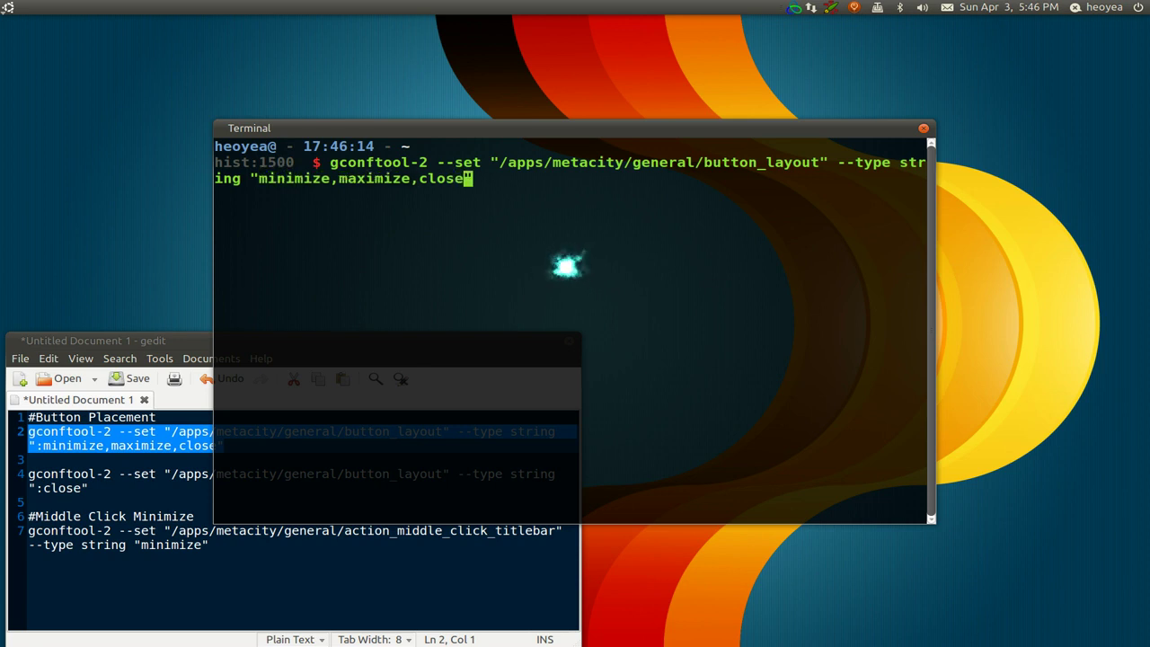
pyautogui.press('Return')
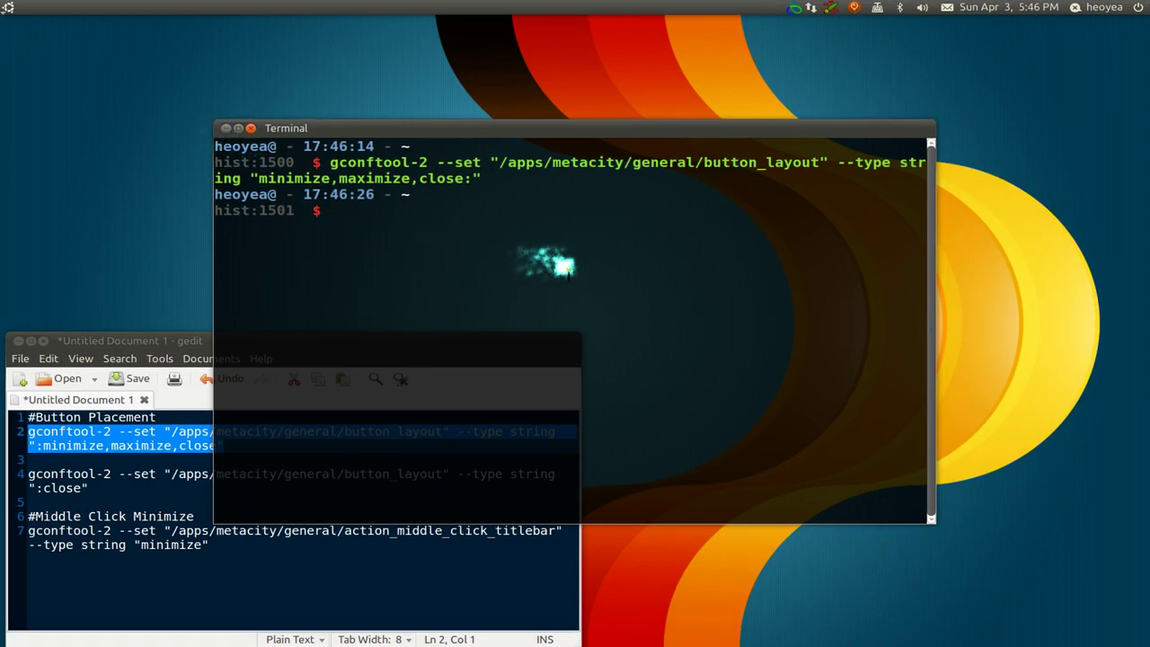
# Step: Recall the button_layout command and run it with the value ":minimize,maximize,close"
pyautogui.press('Up')
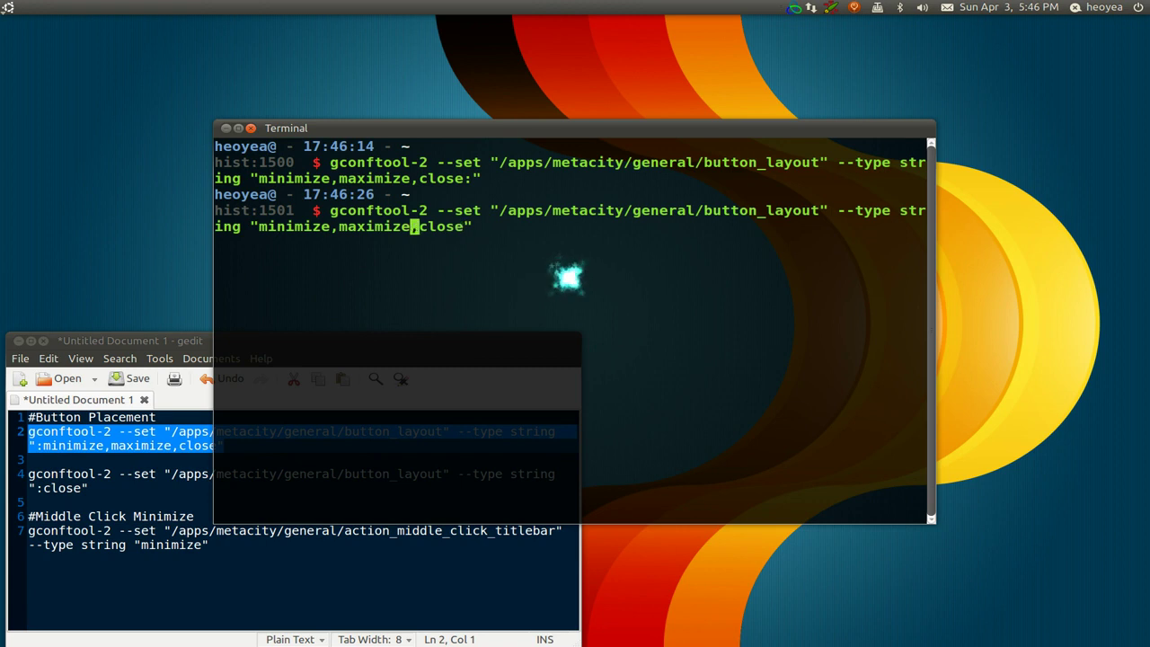
pyautogui.press('Left')
pyautogui.write(':')
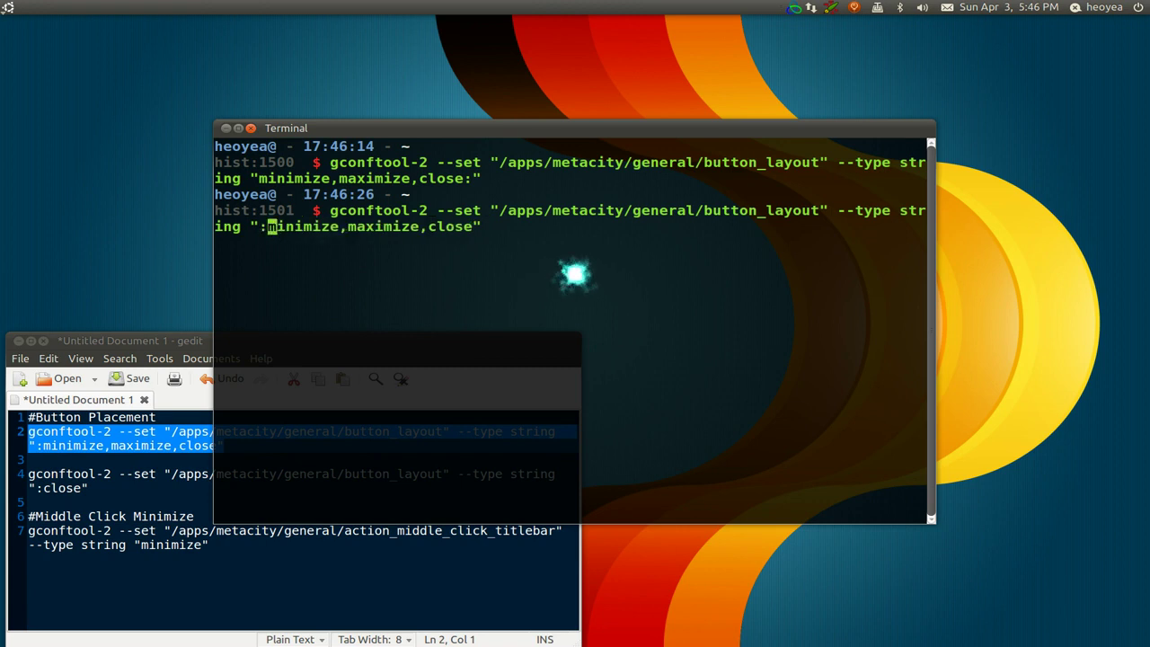
pyautogui.press('Return')
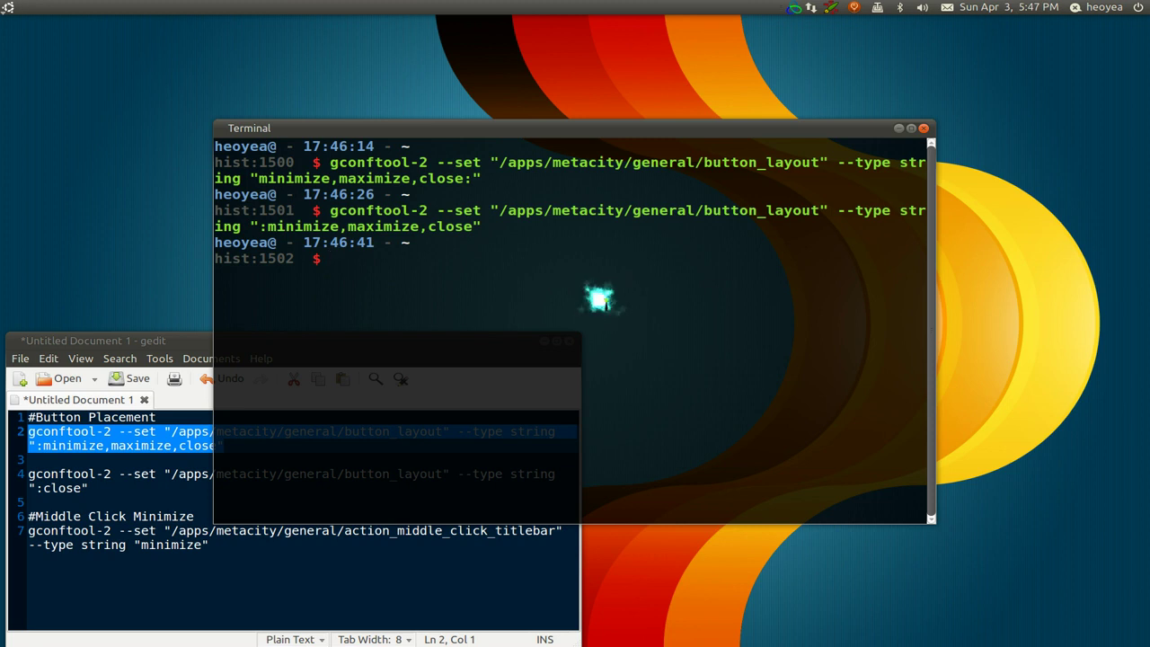
# Step: Paste the button_layout command into the terminal, reduce its value to ":close" and run it
pyautogui.middleClick(602, 305)
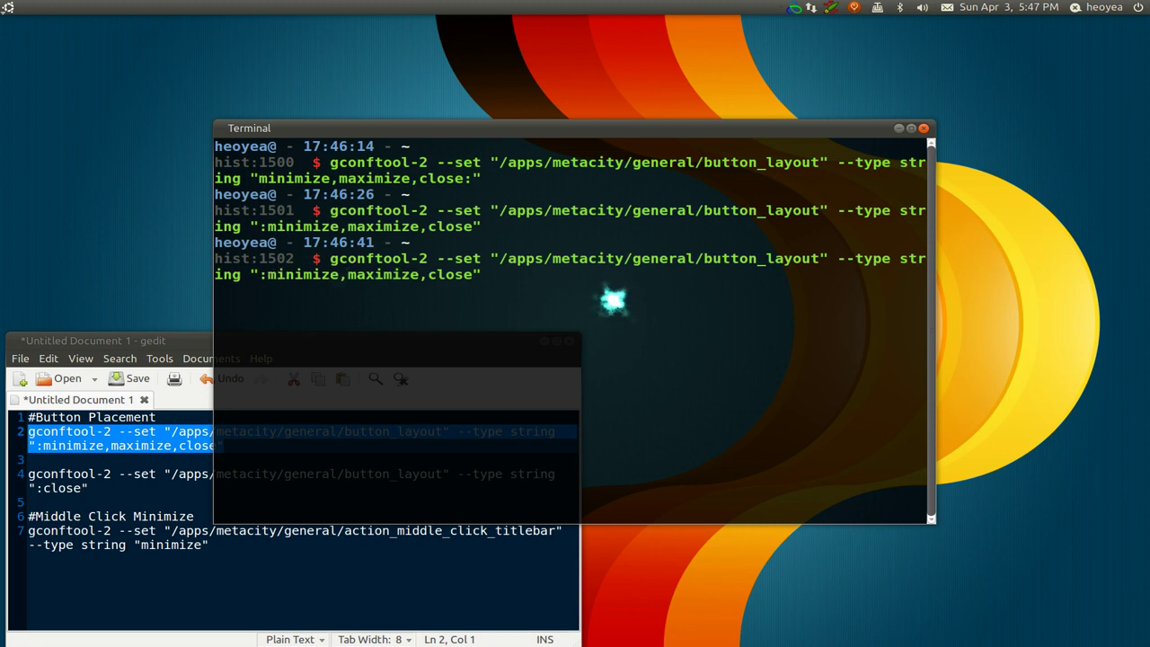
pyautogui.press('Delete')
pyautogui.press('Delete')
pyautogui.press('Delete')
pyautogui.press('Delete')
pyautogui.press('Delete')
pyautogui.press('Delete')
pyautogui.press('Delete')
pyautogui.press('Delete')
pyautogui.press('Delete')
pyautogui.press('Delete')
pyautogui.press('Delete')
pyautogui.press('Delete')
pyautogui.press('Delete')
pyautogui.press('Delete')
pyautogui.press('Delete')
pyautogui.press('Delete')
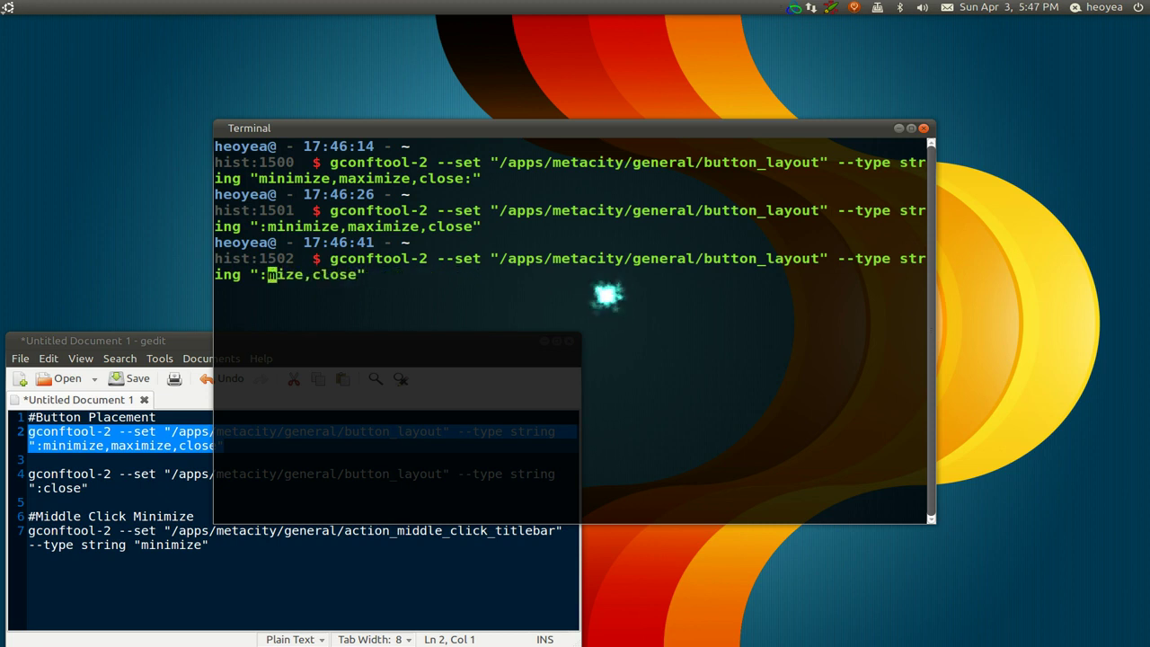
pyautogui.press('Delete')
pyautogui.press('Delete')
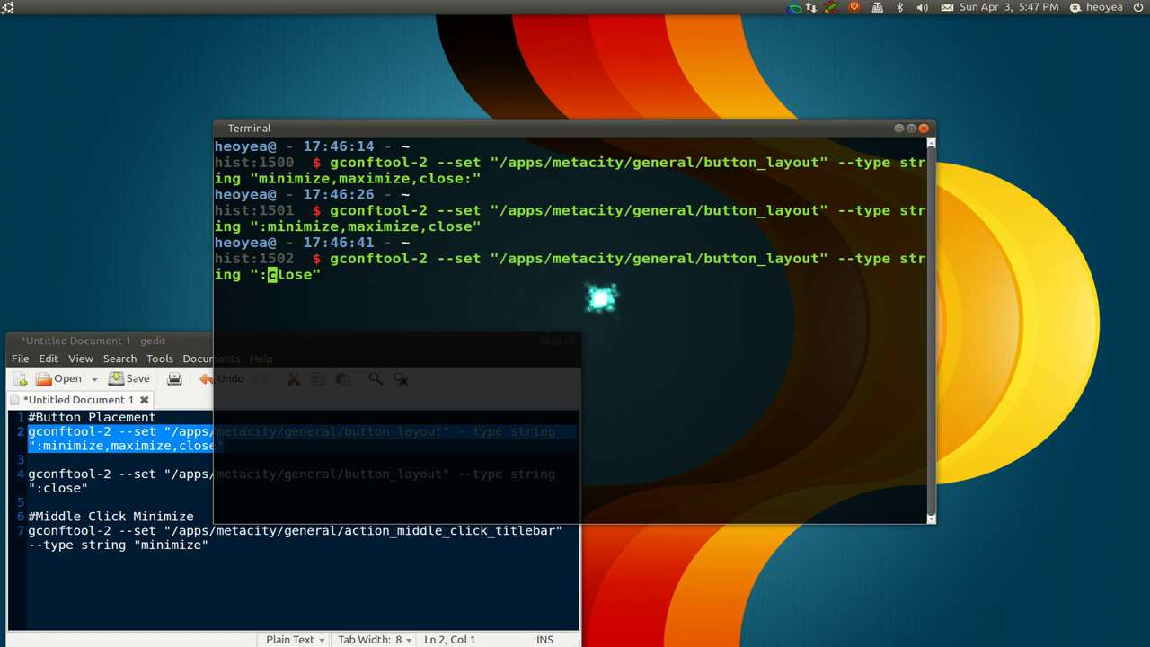
pyautogui.press('Return')
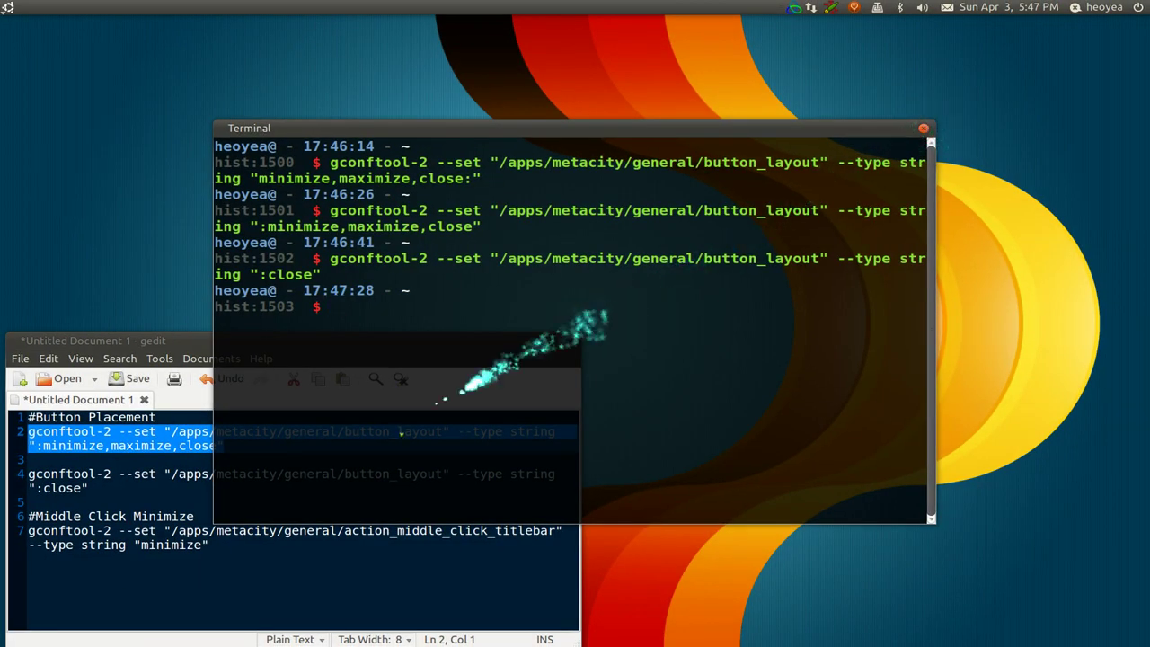
# Step: Copy the Middle Click Minimize command from the note and run it, setting action_middle_click_titlebar to "minimize"
pyautogui.moveTo(229, 559); pyautogui.dragTo(13, 537)
pyautogui.hotkey('ctrl', 'c')
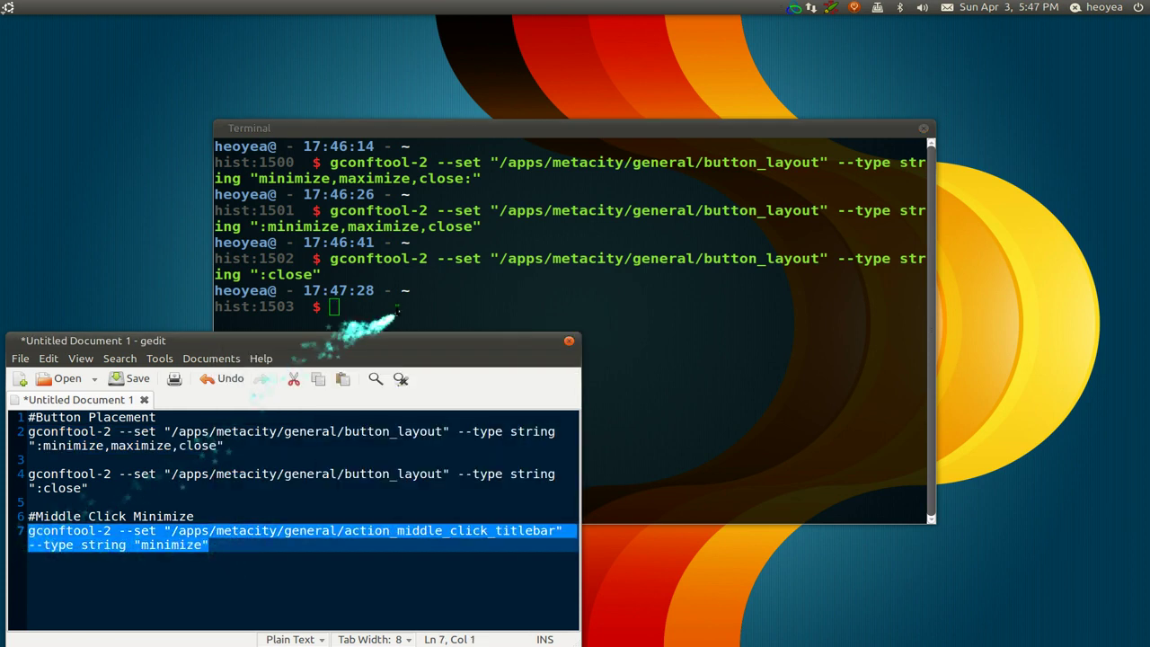
pyautogui.click(377, 325)
pyautogui.middleClick(401, 306)
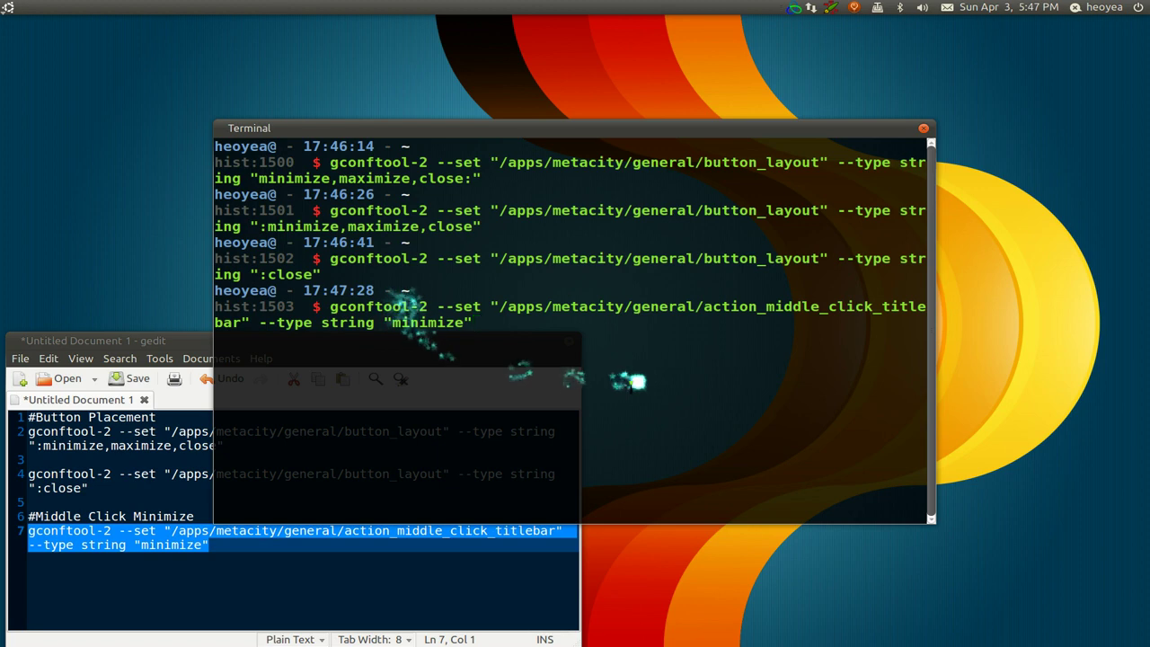
pyautogui.press('Return')
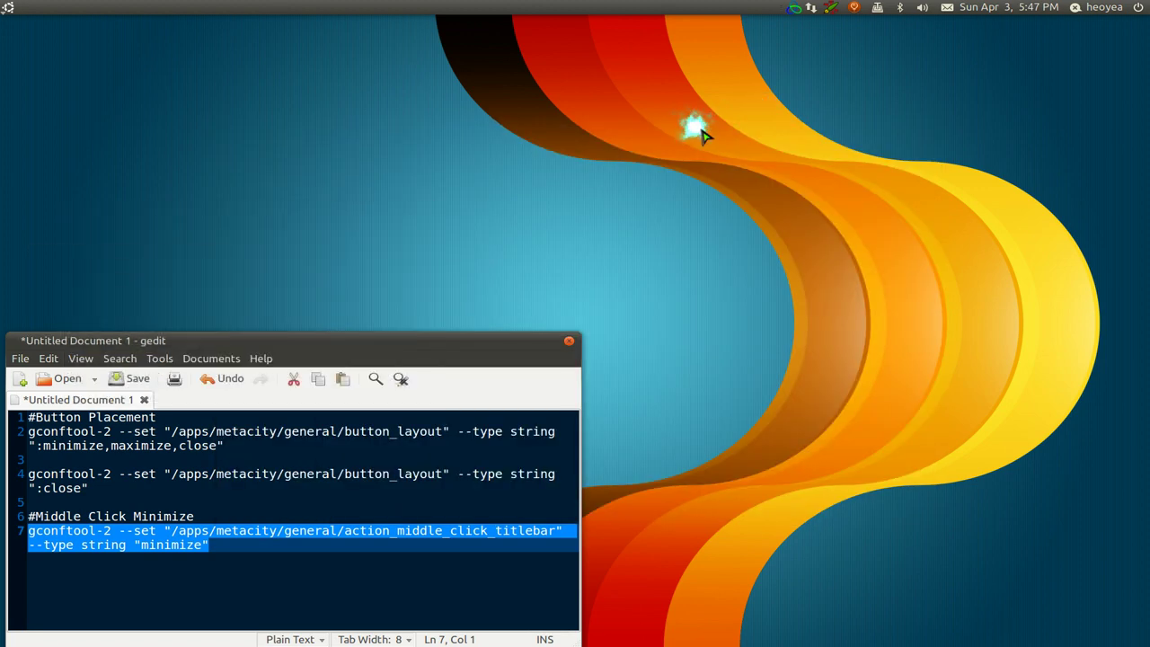
# Step: Test the titlebar minimize action on the terminal window, bring it back and close it
pyautogui.middleClick(697, 127)
pyautogui.hotkey('alt', 'Tab')
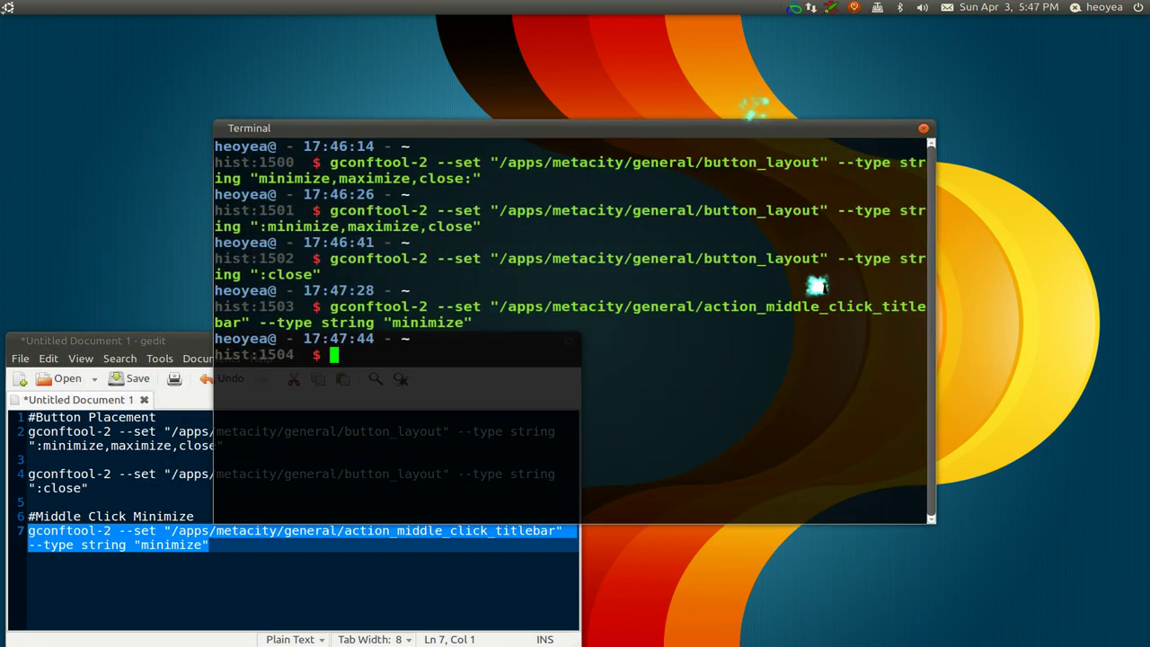
pyautogui.click(418, 555)
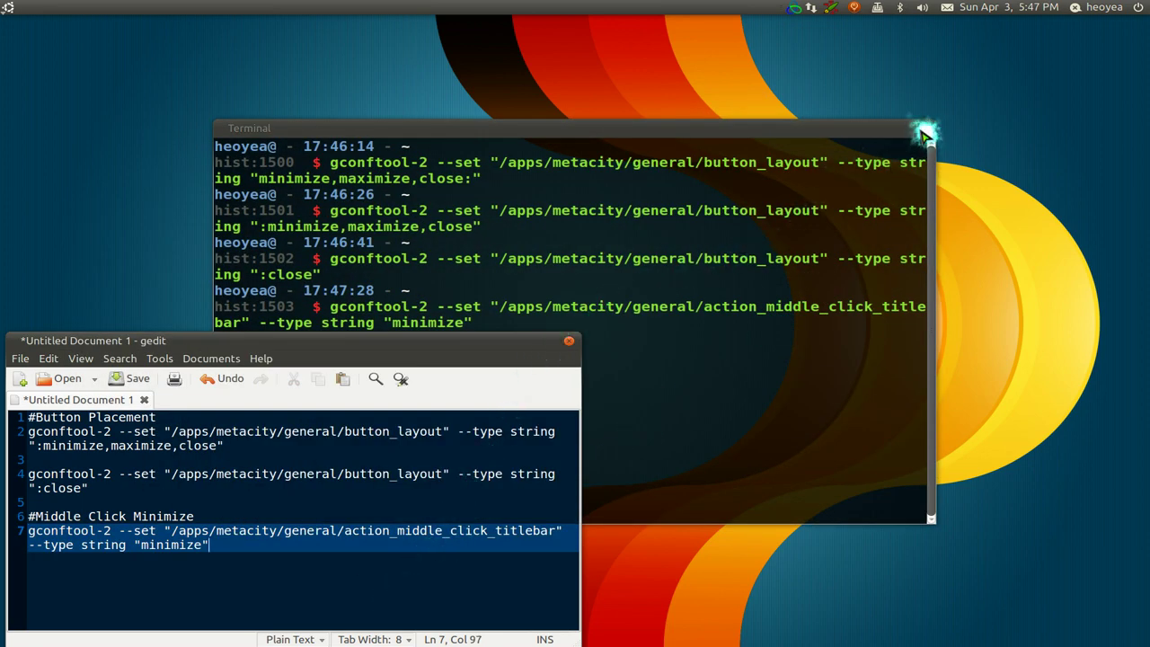
pyautogui.click(926, 130)
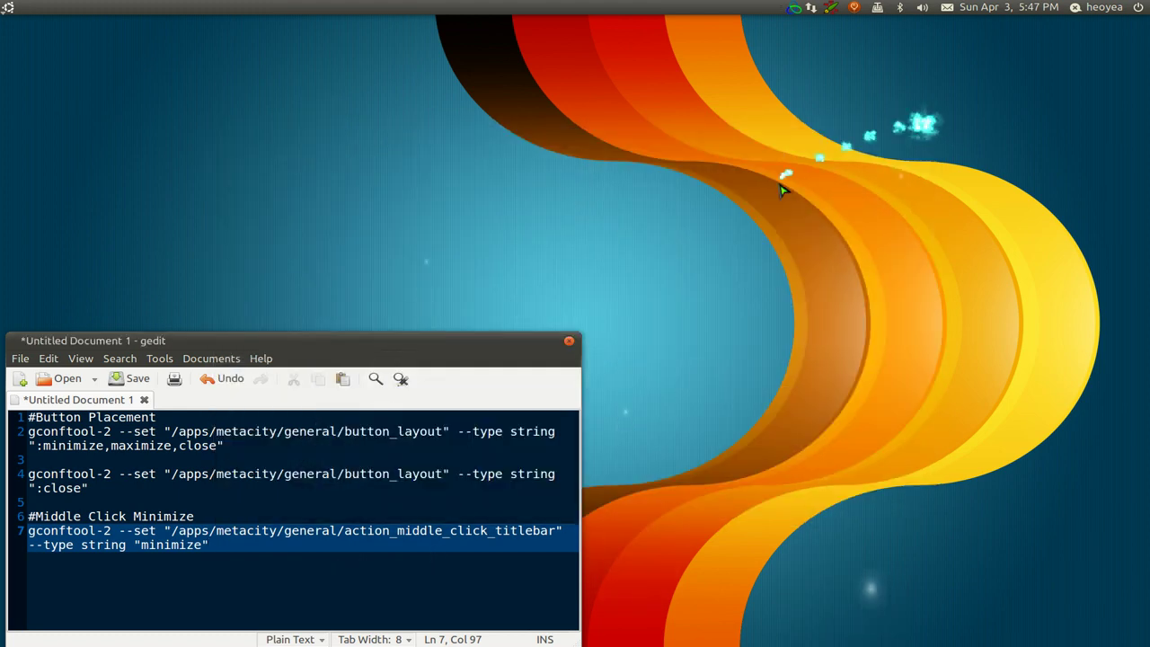
# Step: Launch gconf-editor through the Kupfer launcher and move its window aside so more of the note's commands can be read
pyautogui.hotkey('ctrl', 'space')
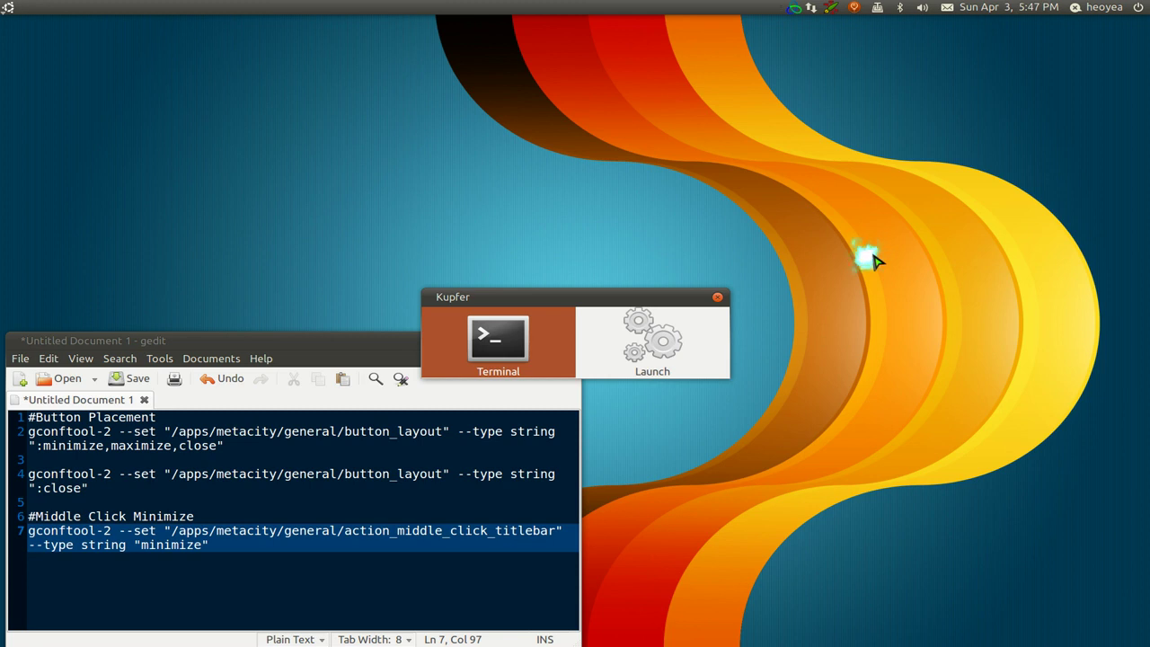
pyautogui.write('gconf-editor')
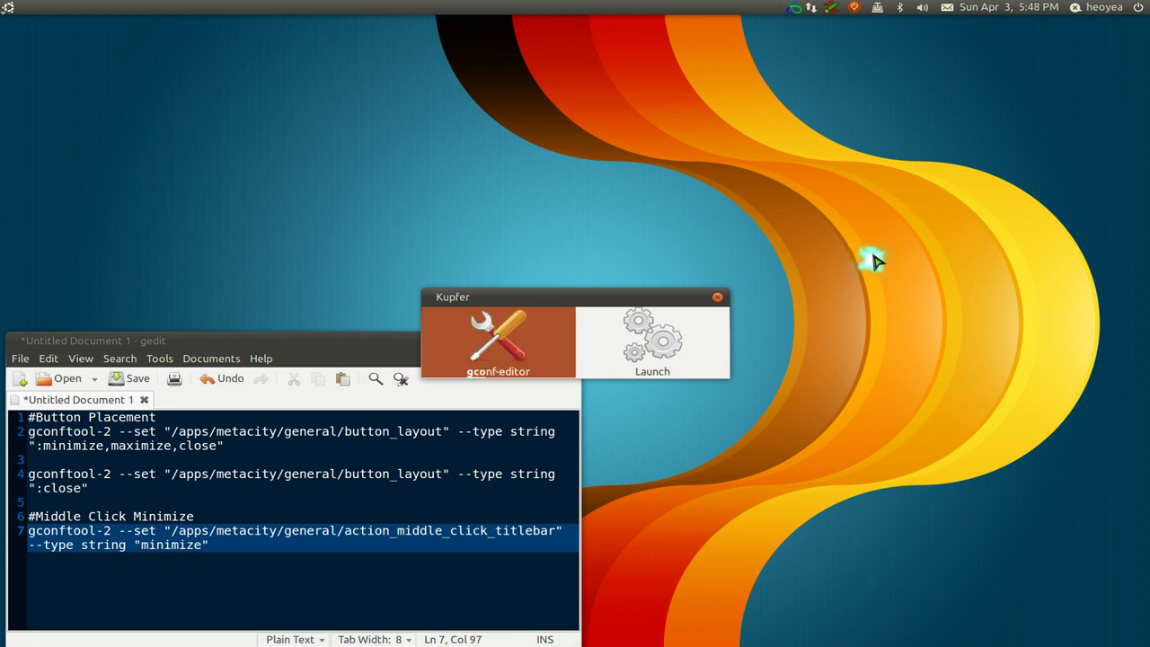
pyautogui.press('Return')
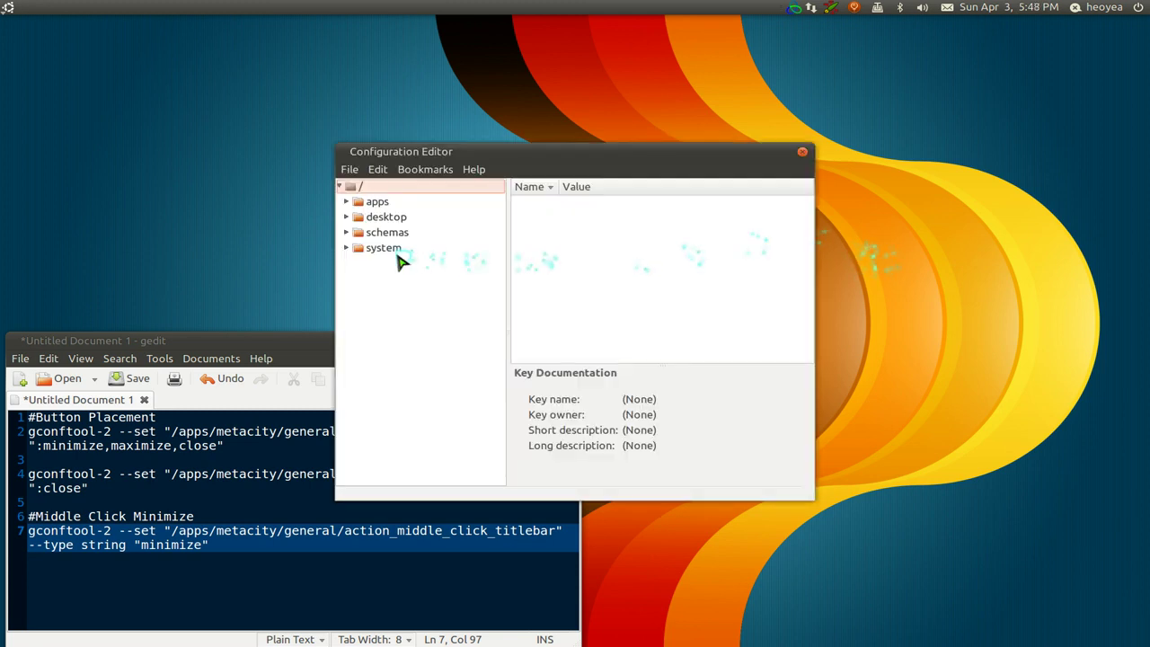
pyautogui.moveTo(568, 171); pyautogui.dragTo(767, 140)
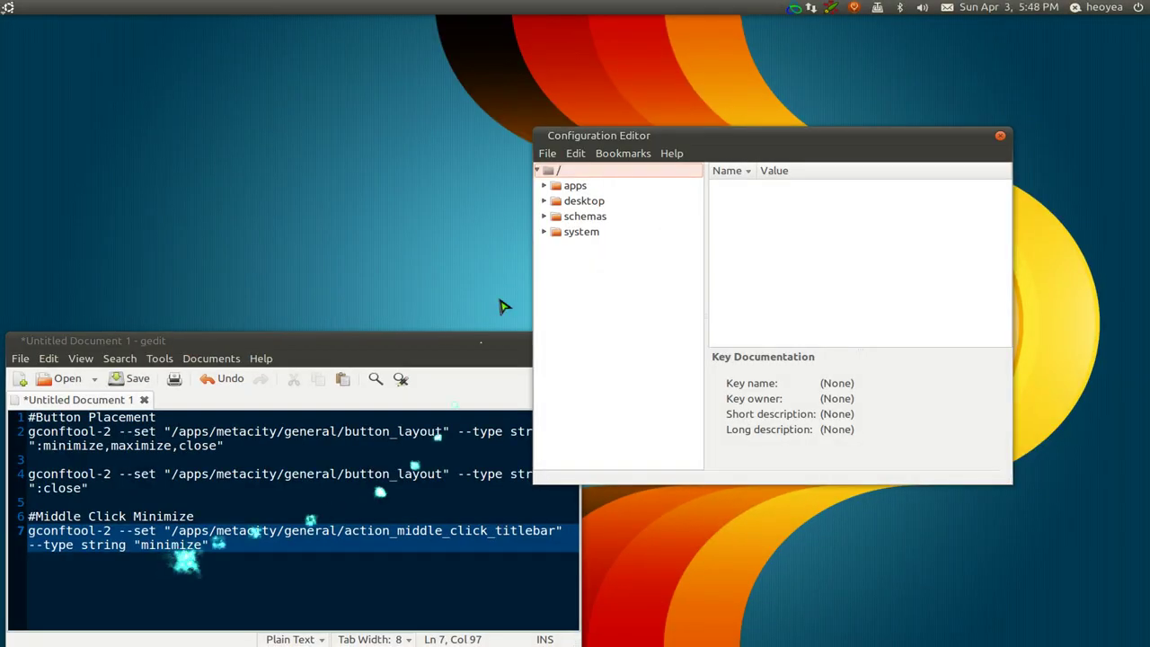
# Step: Show the keys of /apps/metacity/general in the configuration tree
pyautogui.click(545, 186)
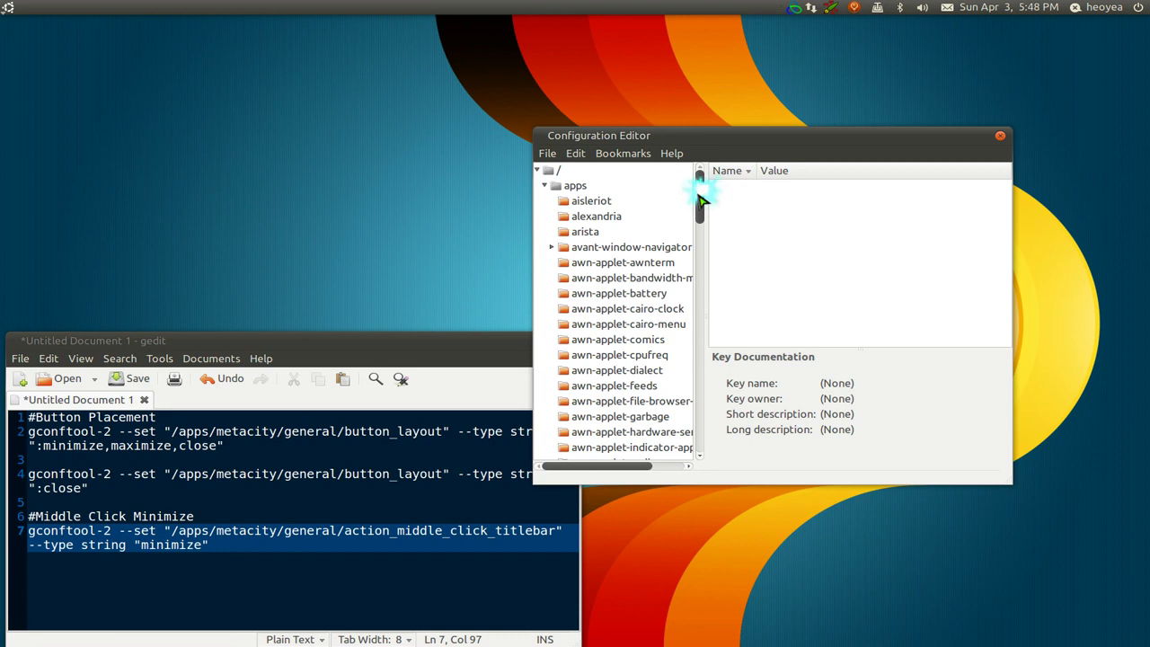
pyautogui.click(578, 185)
pyautogui.write('me')
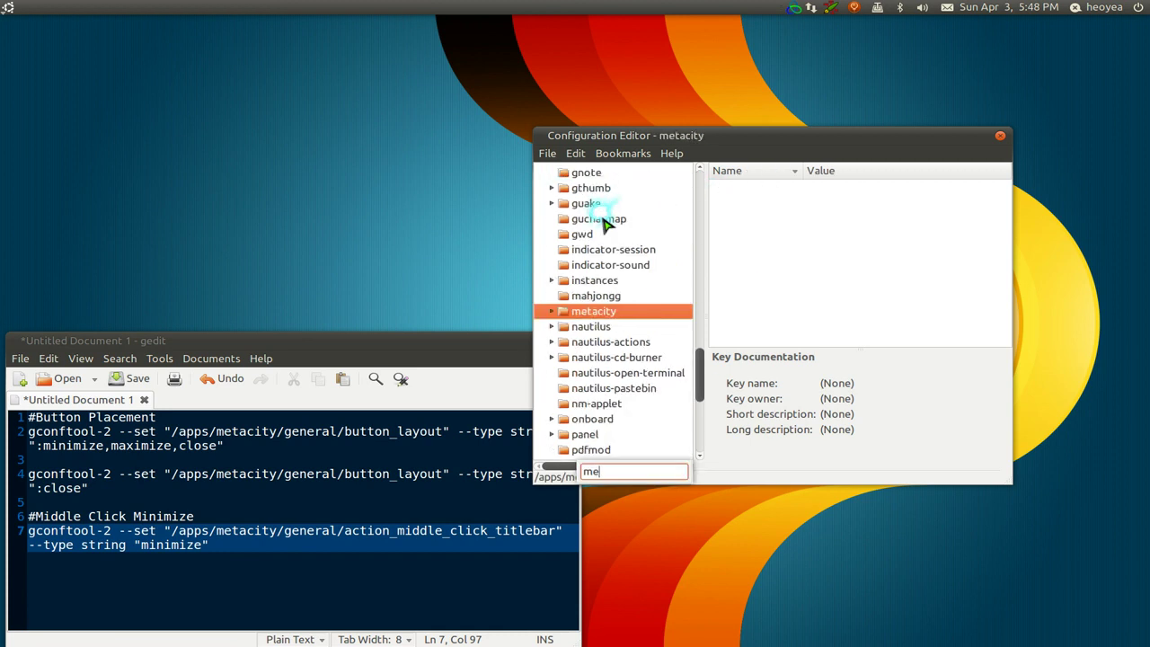
pyautogui.click(551, 311)
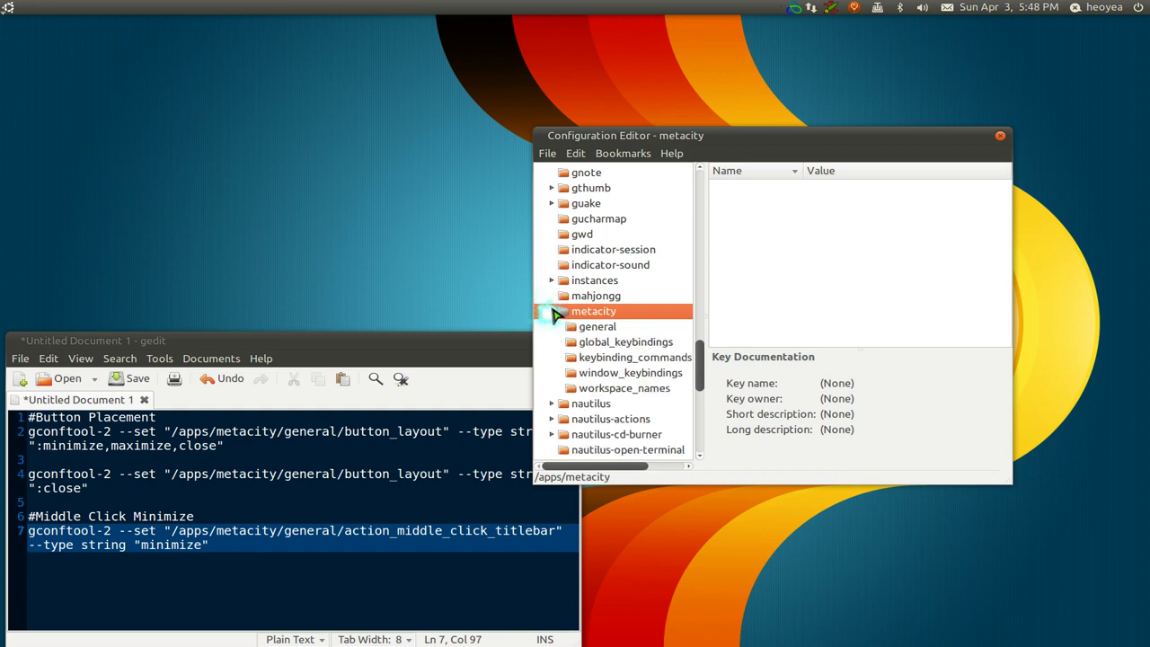
pyautogui.click(580, 327)
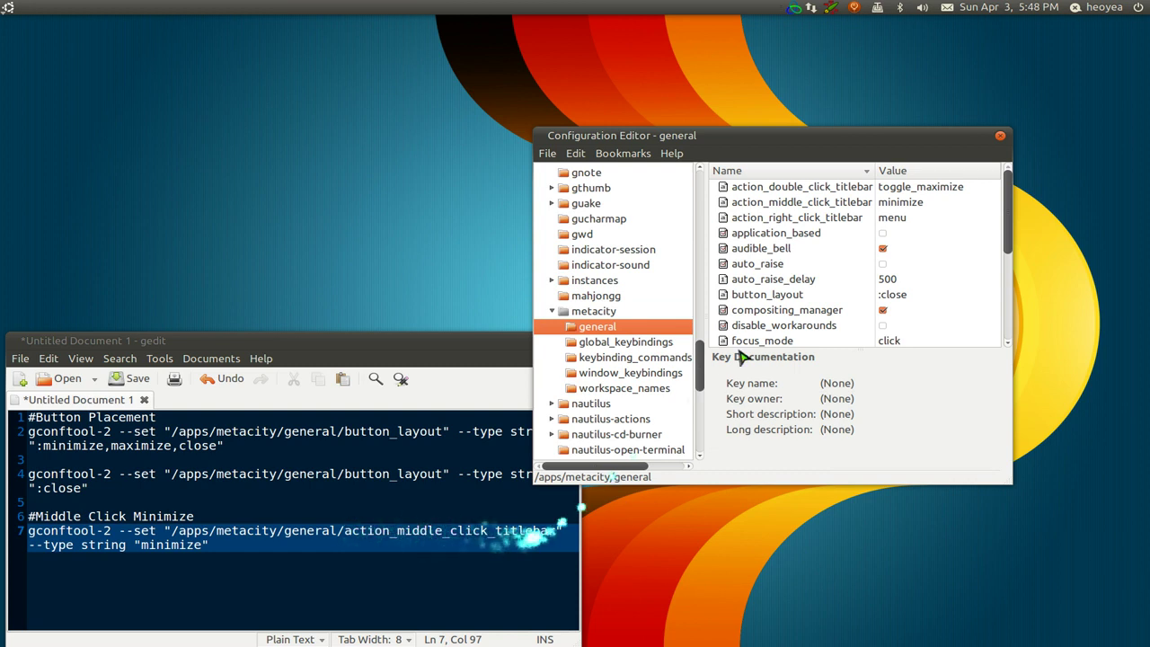
# Step: Examine the action_middle_click_titlebar key and its value against the gconftool-2 commands in the note
pyautogui.click(824, 206)
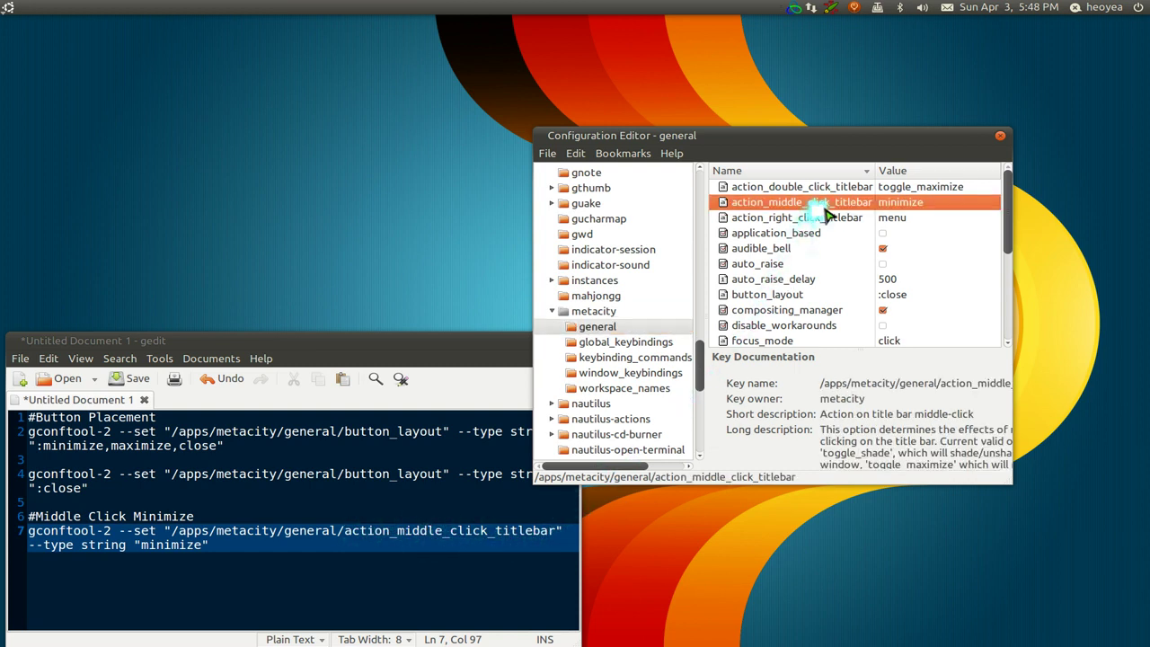
pyautogui.click(938, 210)
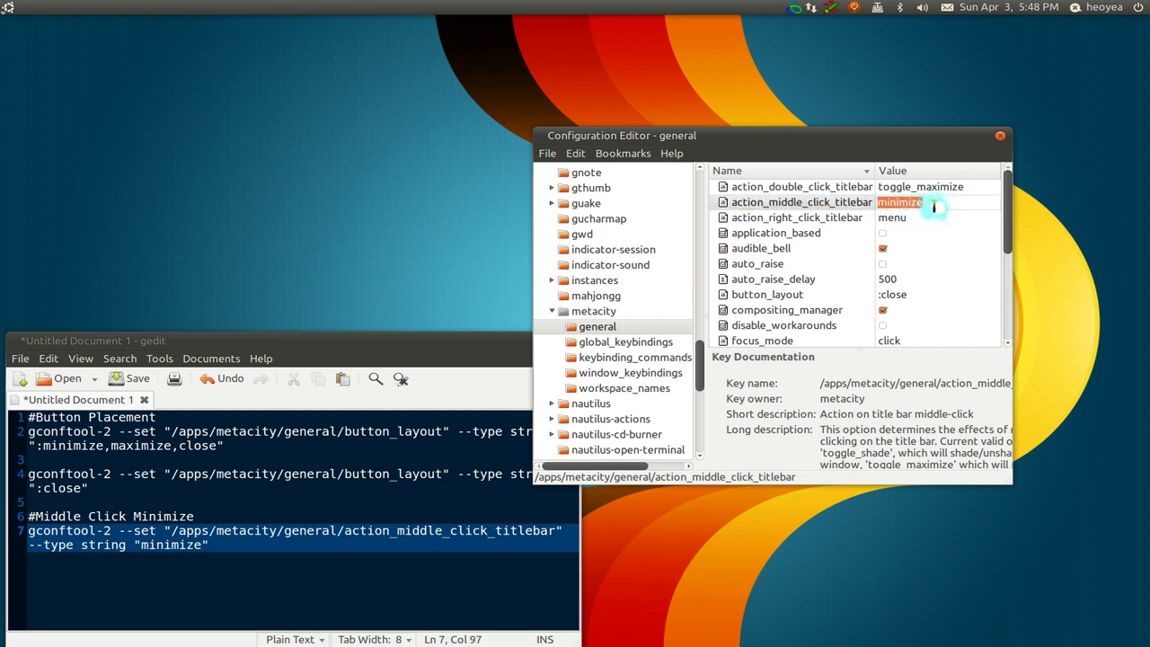
pyautogui.click(119, 542)
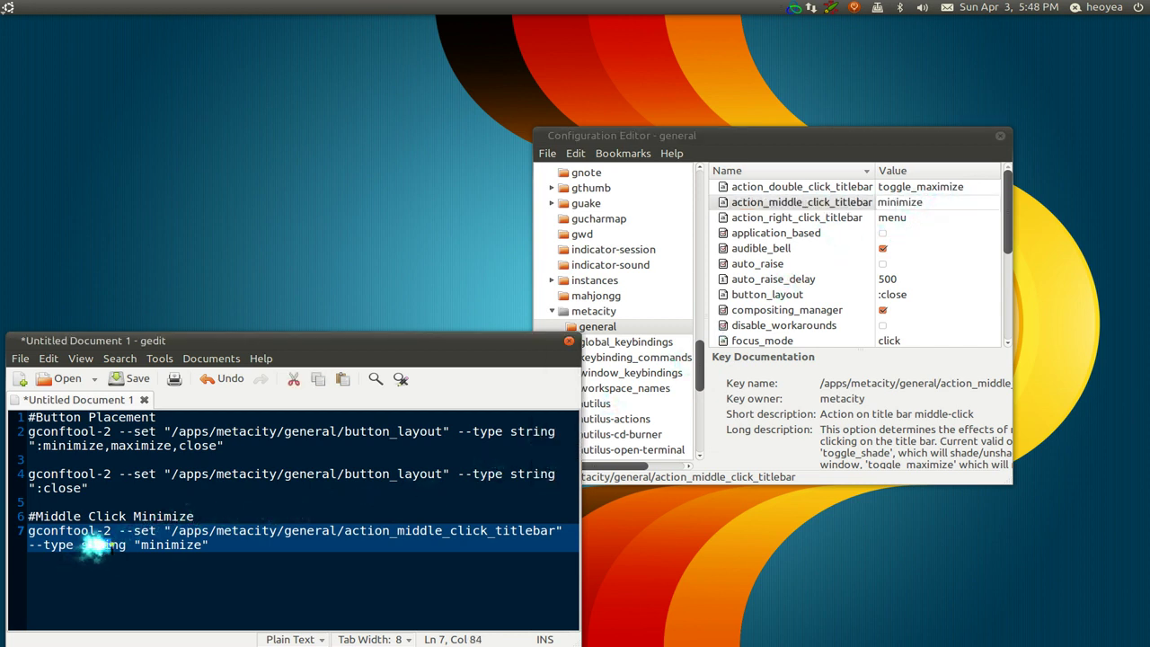
pyautogui.click(170, 544)
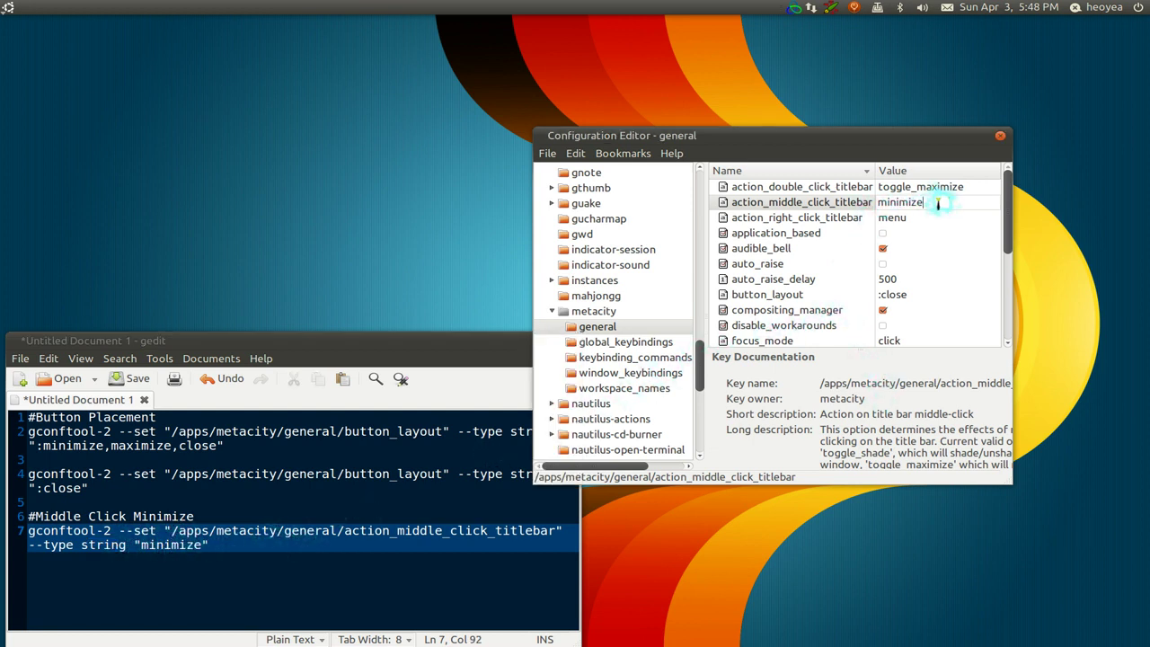
pyautogui.click(267, 494)
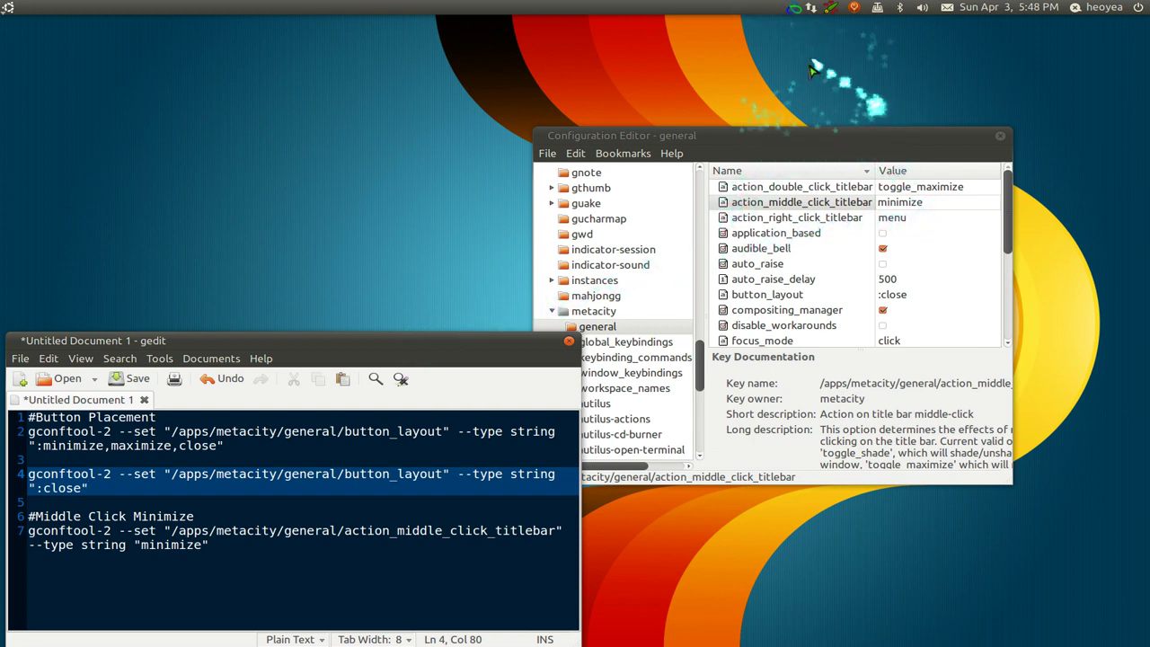
# Step: Take the focus off the open windows and switch to the workspace to the right
pyautogui.click(726, 71)
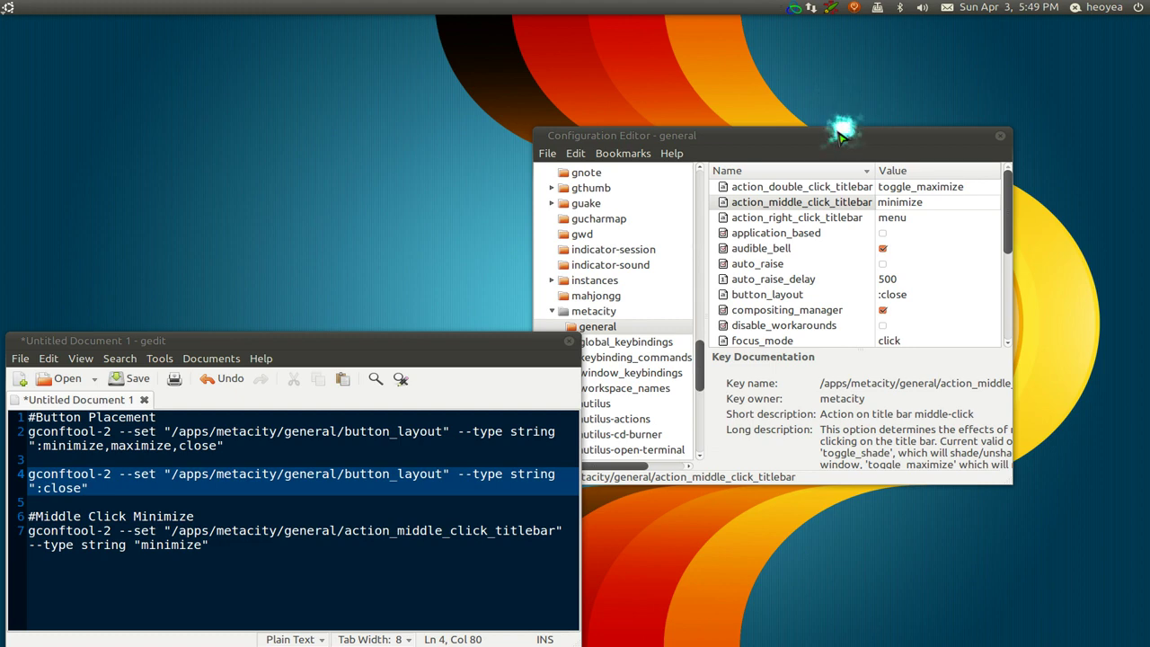
pyautogui.hotkey('ctrl', 'alt', 'Right')
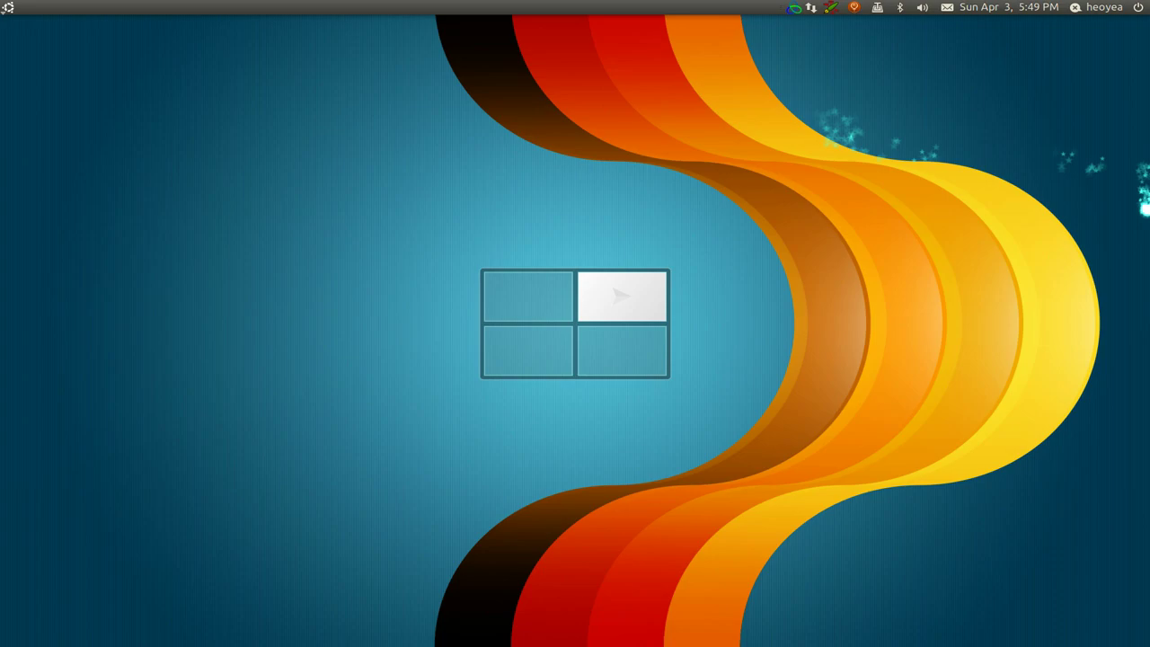